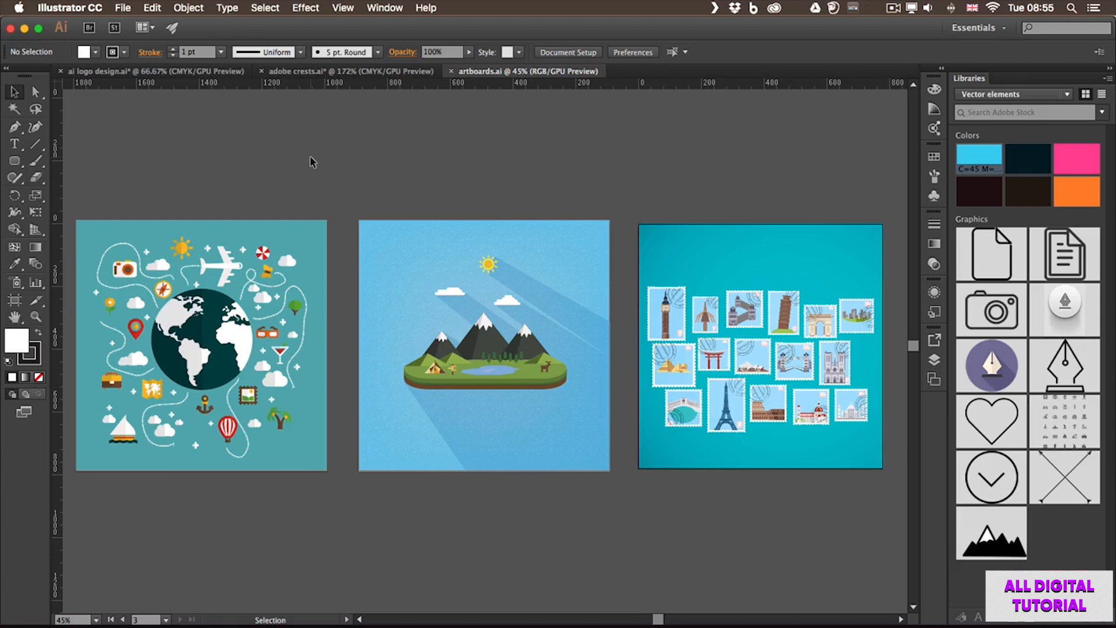
Zoom in on the mountain artboard up to 200% and back out to 50%
key("super+plus")
key("super+plus")
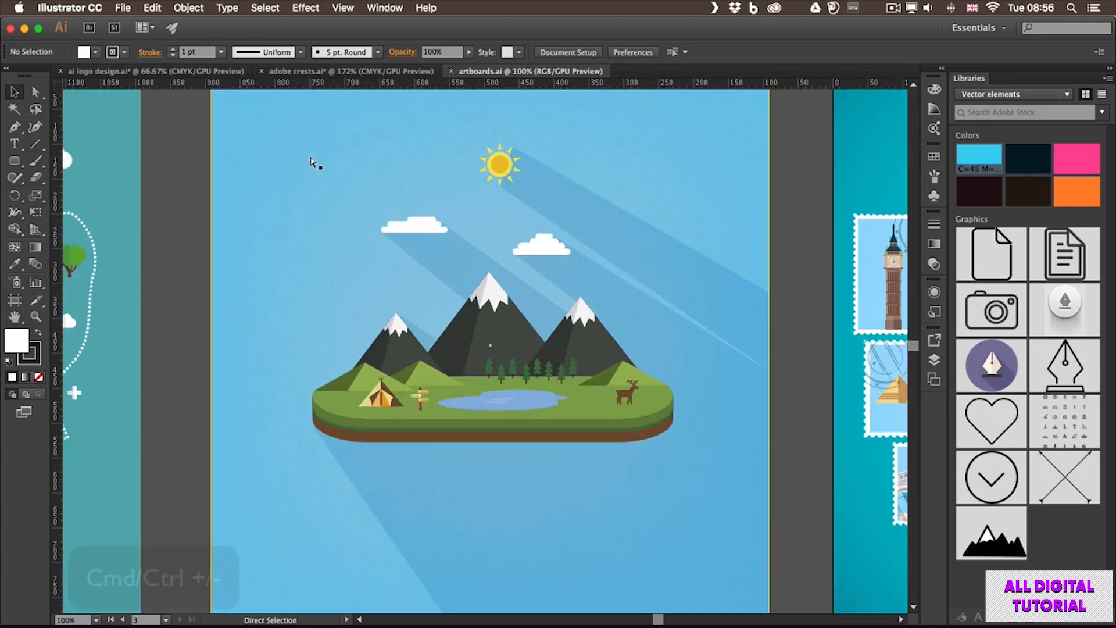
key("super+plus")
key("super+plus")
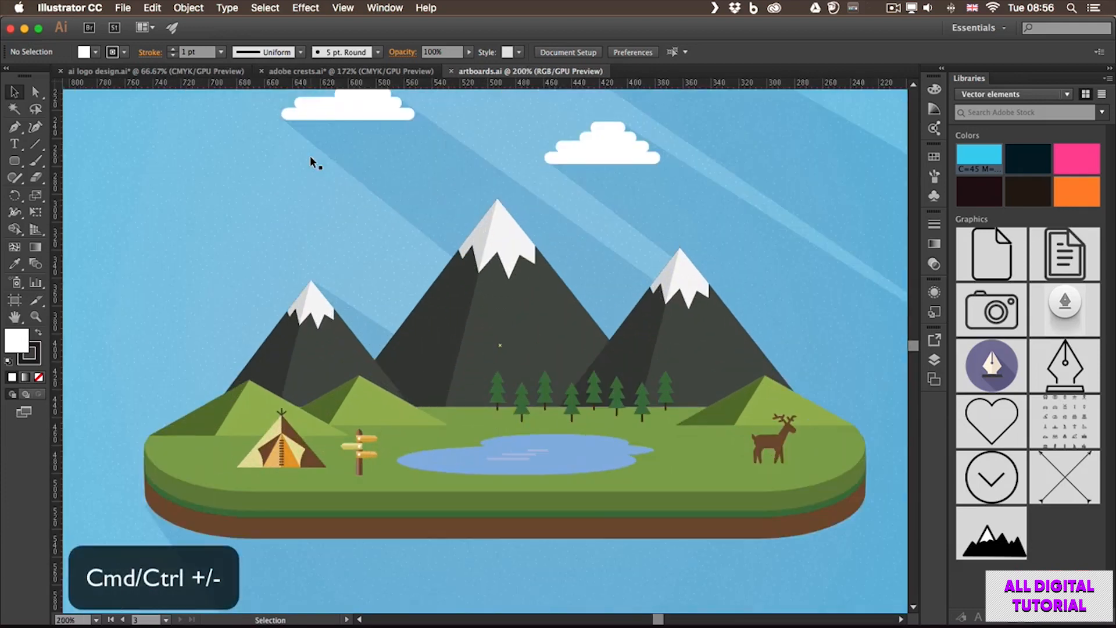
key("super+minus")
key("super+minus")
key("super+minus")
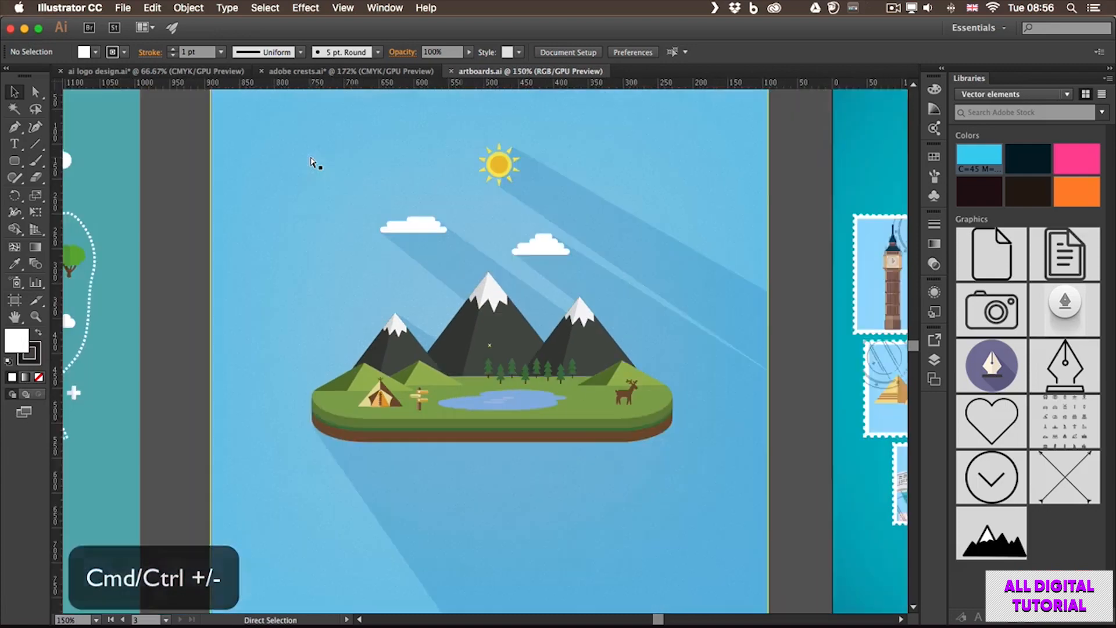
key("super+minus")
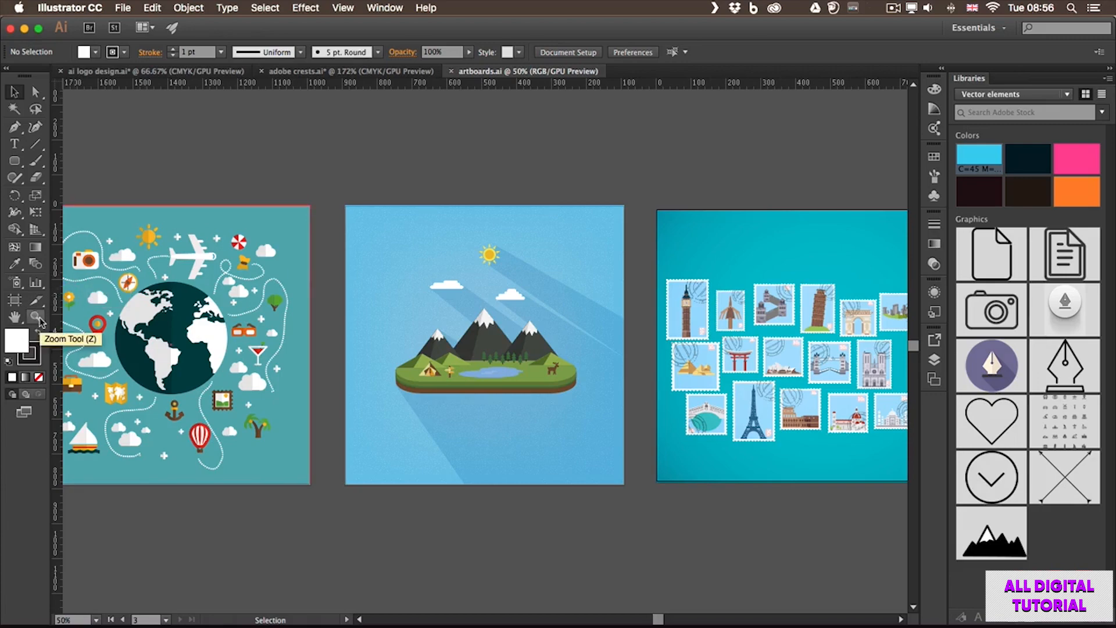
Magnify the globe illustration with the Zoom tool, zooming in and out continuously around it
key("z")
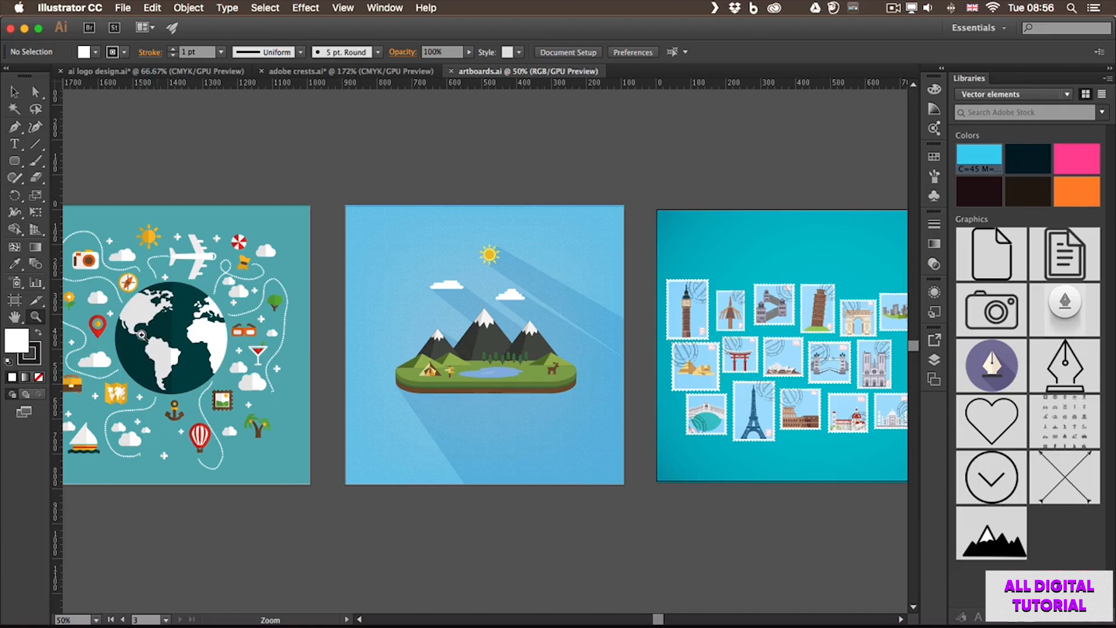
left_click(141, 335)
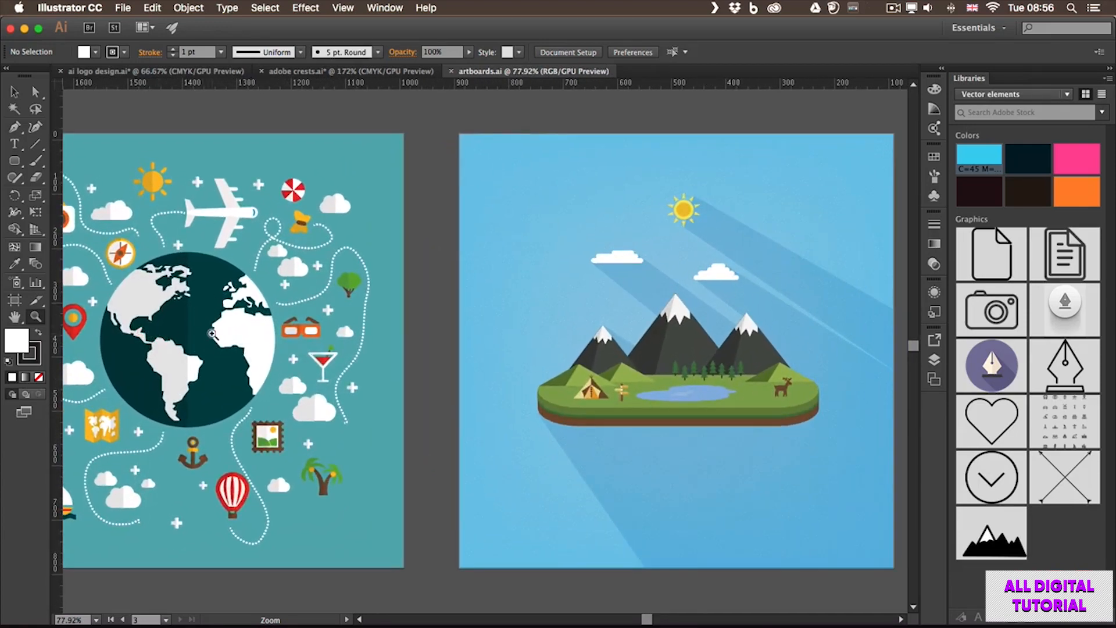
left_click(213, 333)
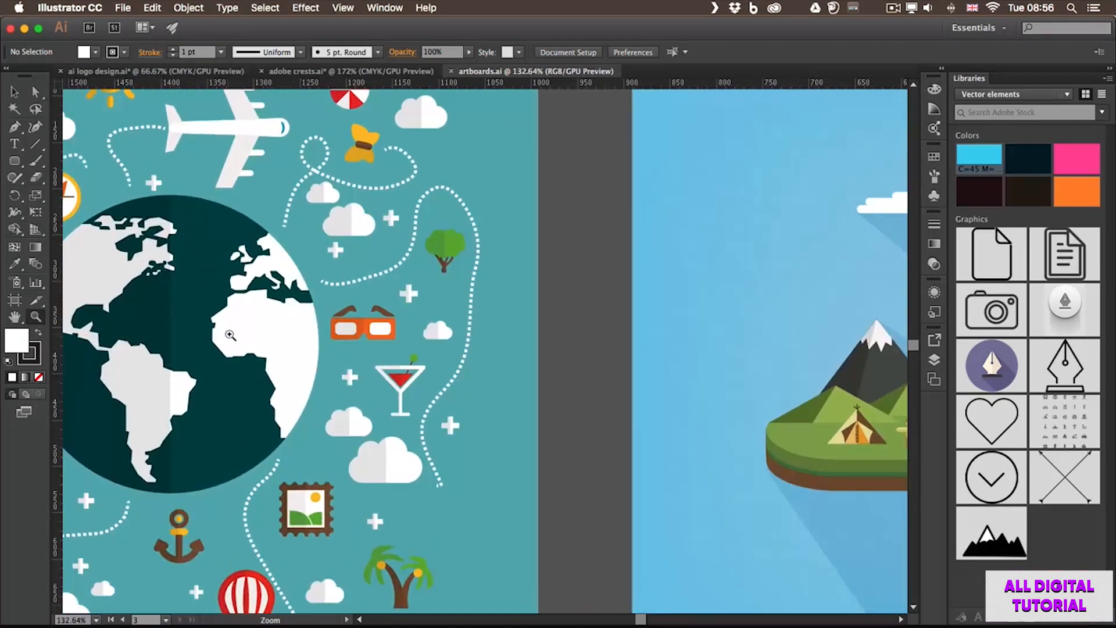
left_click_drag(320, 344, 196, 343)
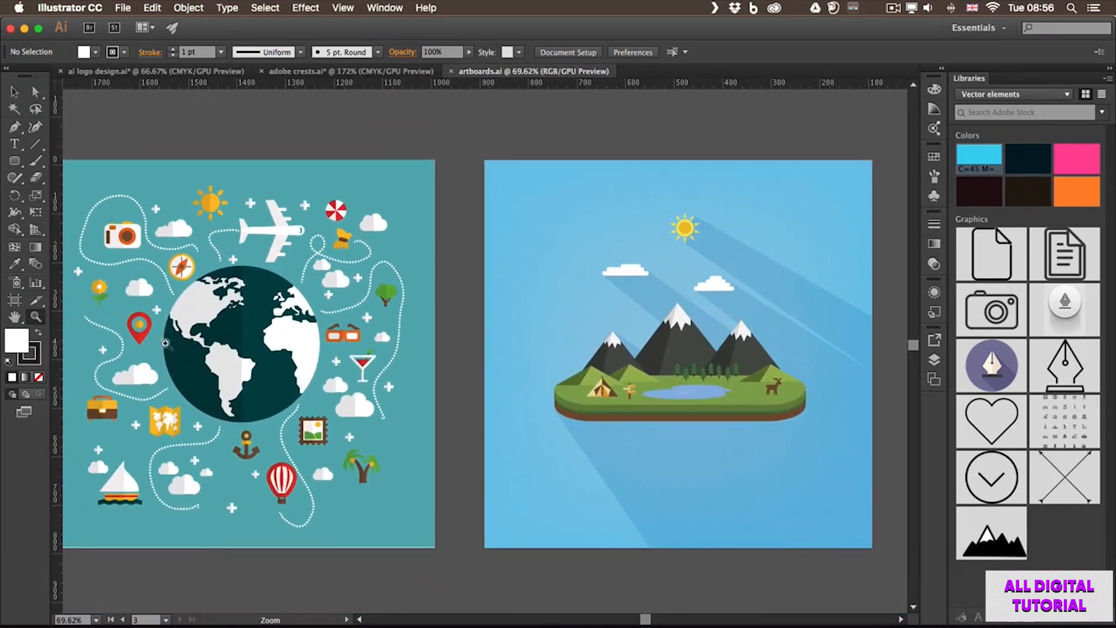
left_click(173, 334)
left_click_drag(174, 333, 270, 342)
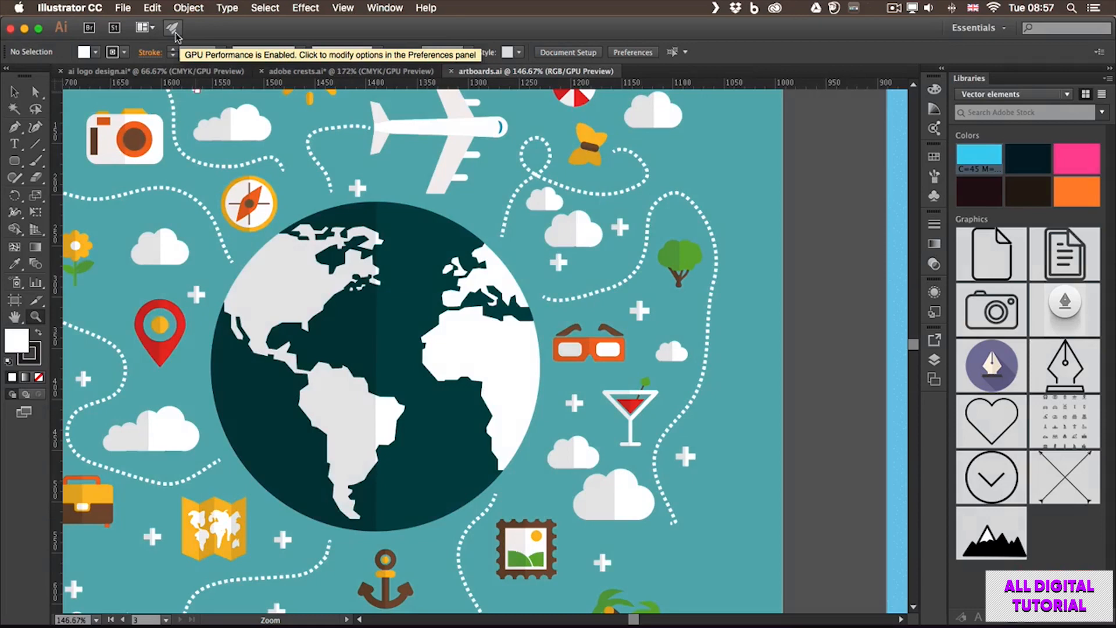
Turn off Animated Zoom in the GPU Performance preferences
left_click(175, 33)
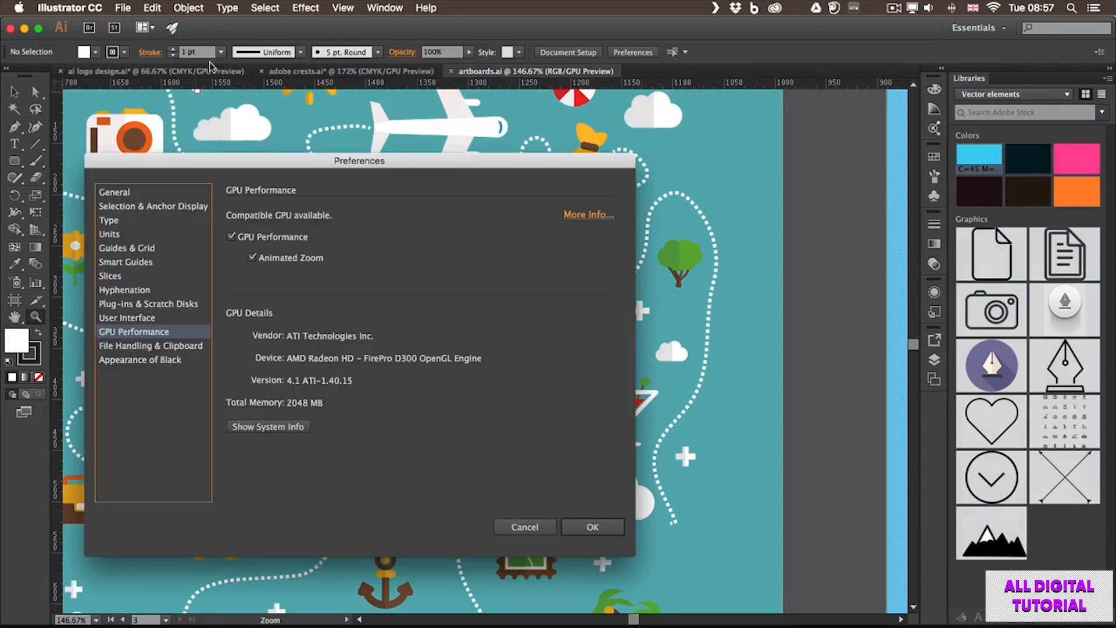
left_click_drag(277, 162, 285, 139)
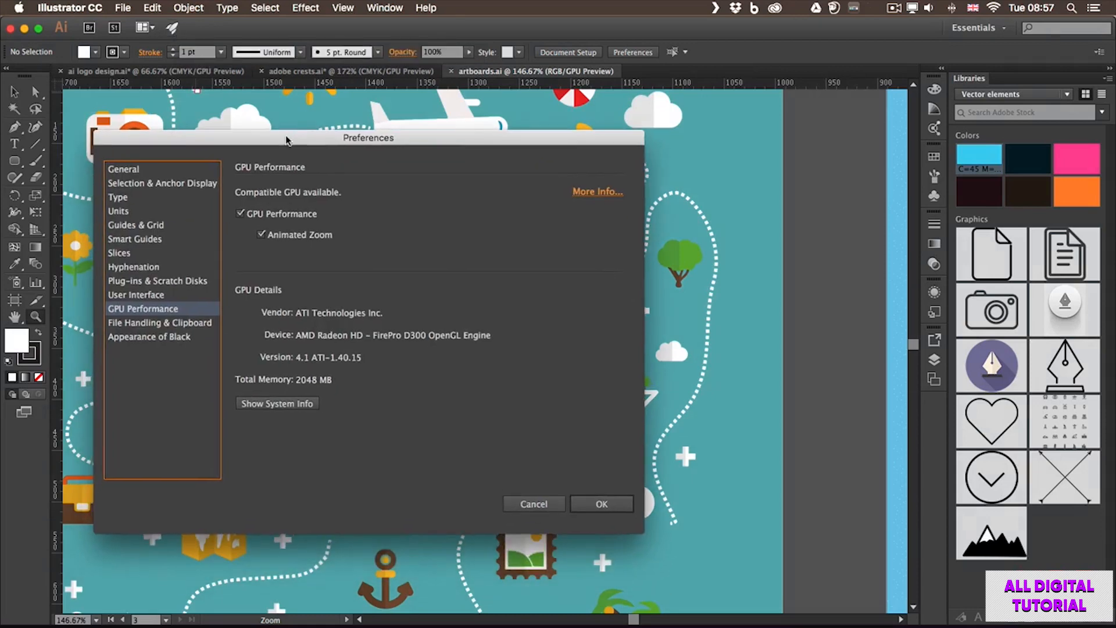
left_click(272, 235)
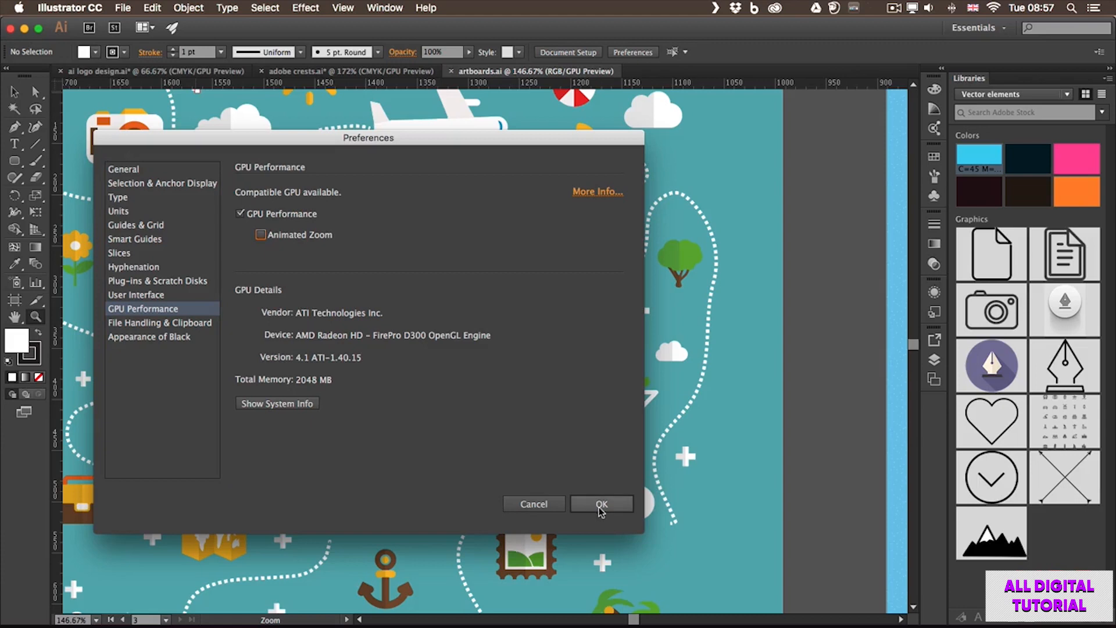
left_click(602, 505)
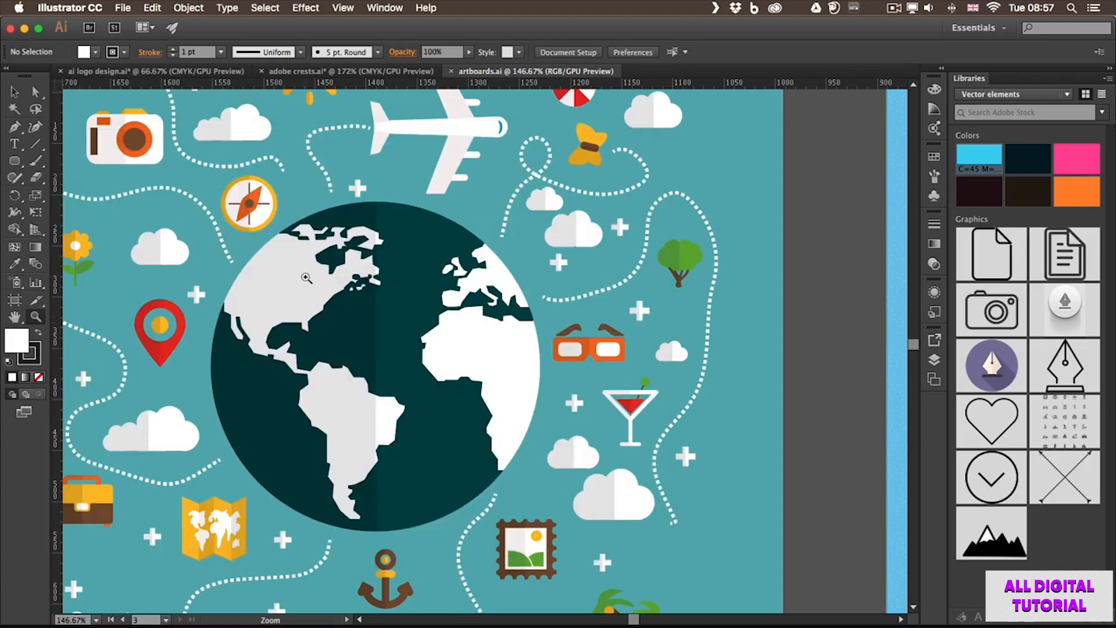
Zoom into a rectangular area around the globe's North America with the Zoom tool and zoom back out to 150%
left_click_drag(219, 157, 468, 380)
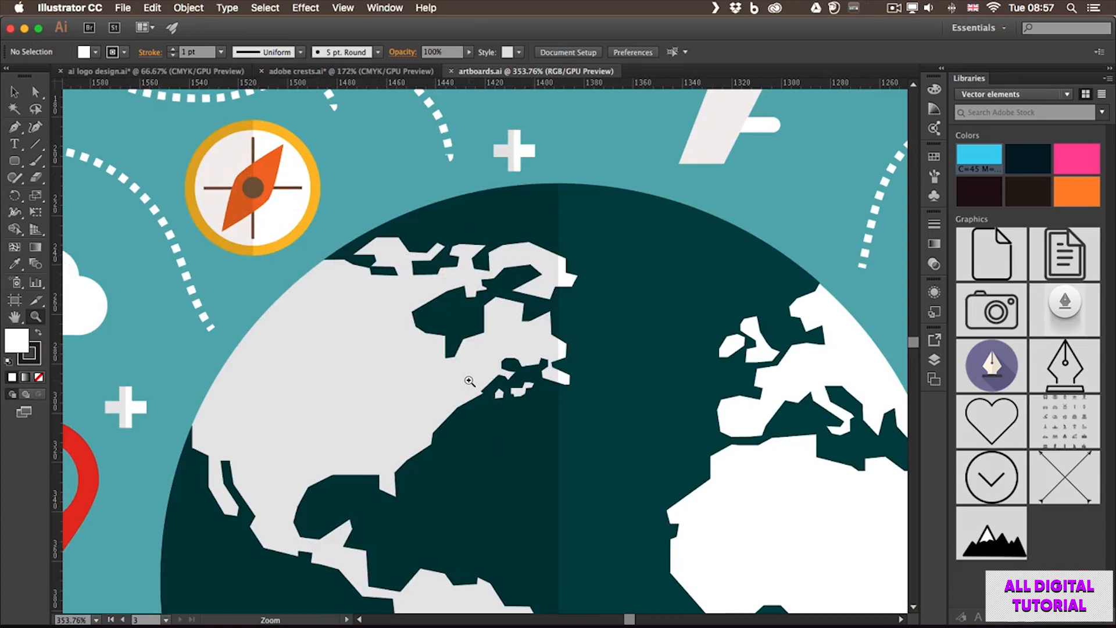
key("alt")
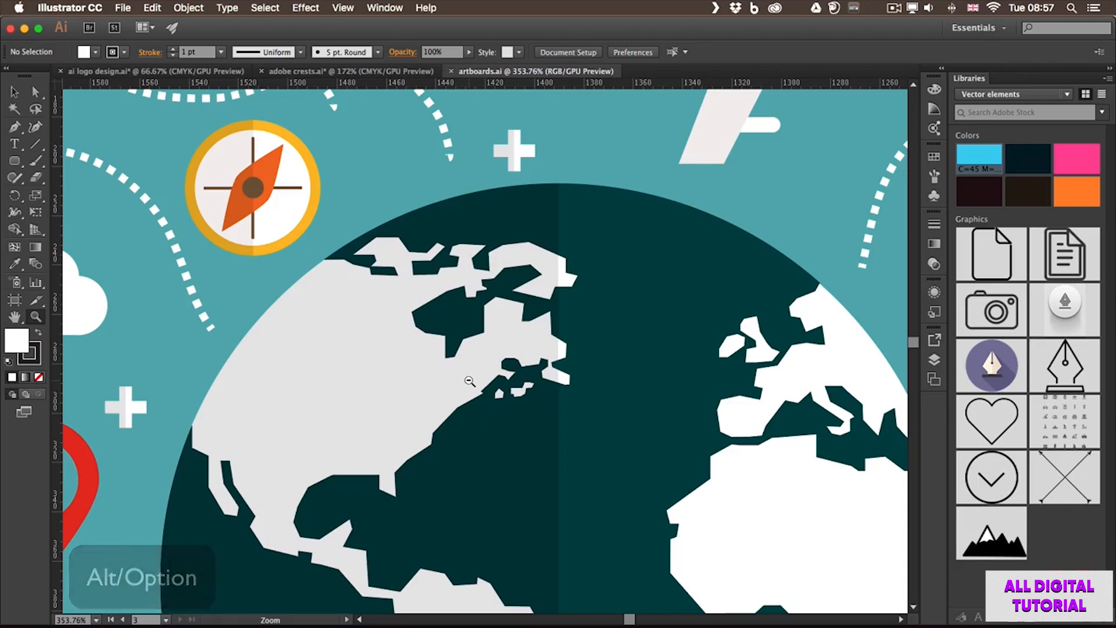
left_click(470, 381, "alt")
left_click(470, 381, "alt")
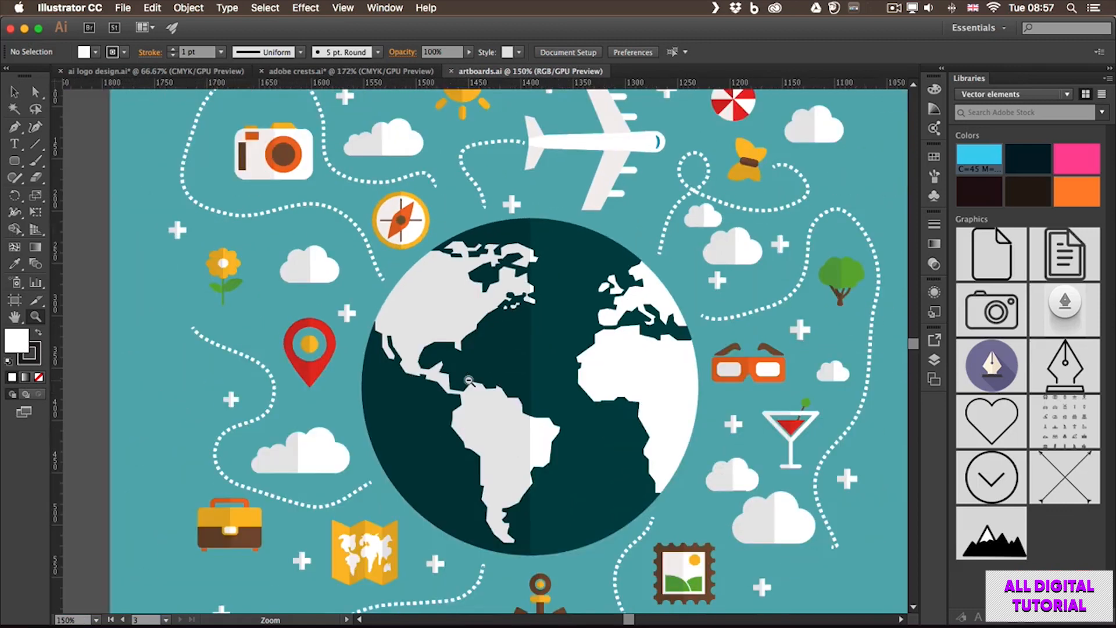
Turn Animated Zoom back on in the GPU Performance preferences
left_click(171, 27)
left_click(302, 241)
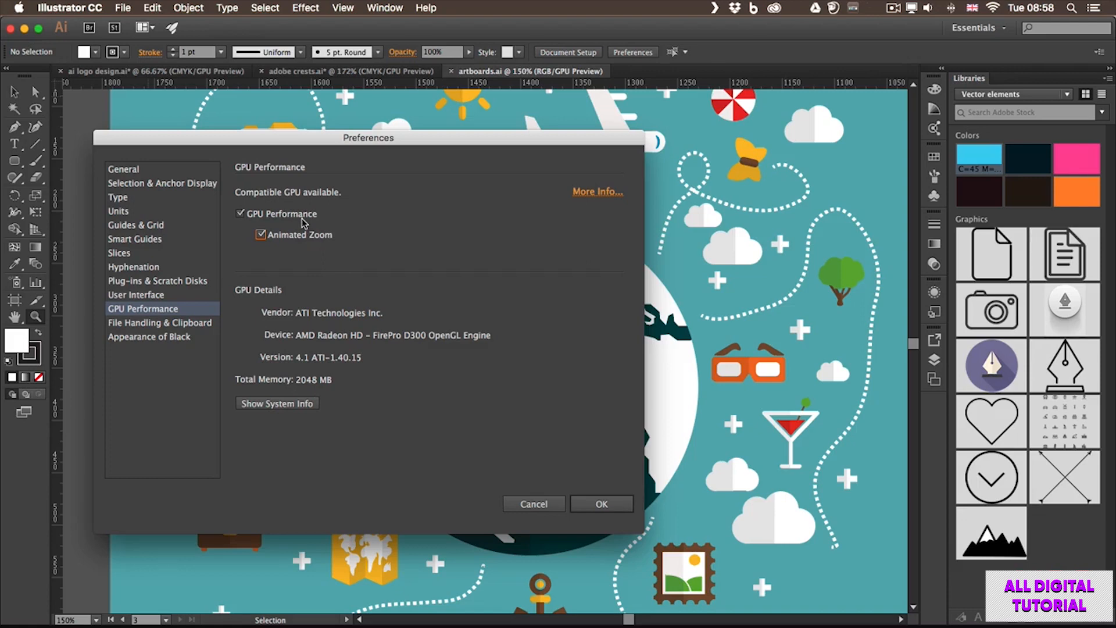
left_click(602, 503)
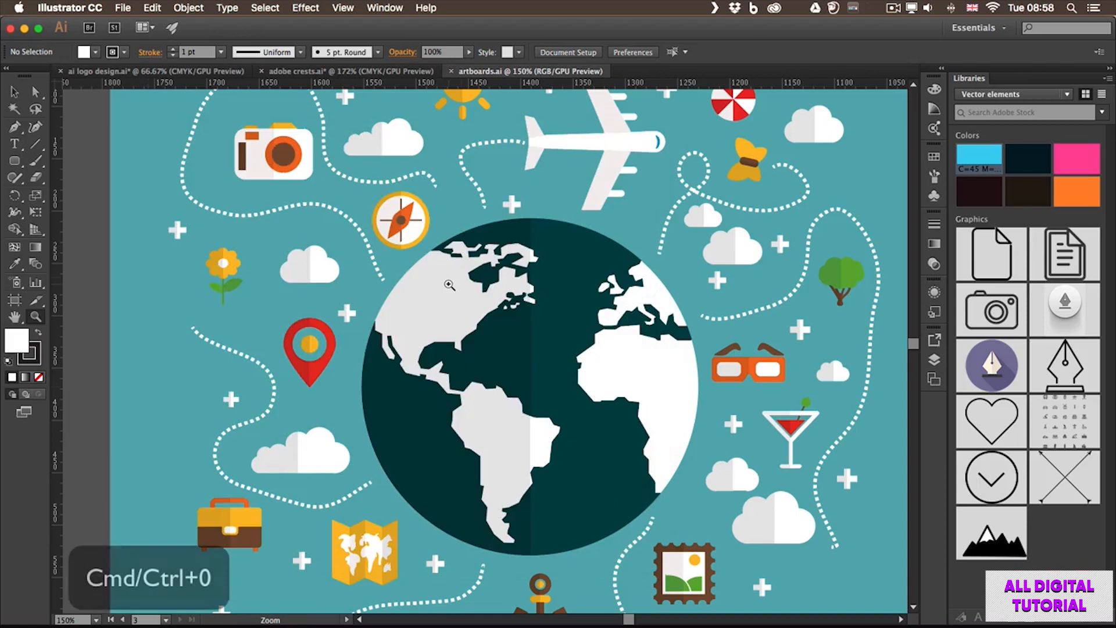
Fit the active stamps artboard in the window, and make the mountain artboard active and fit it instead
key("super+0")
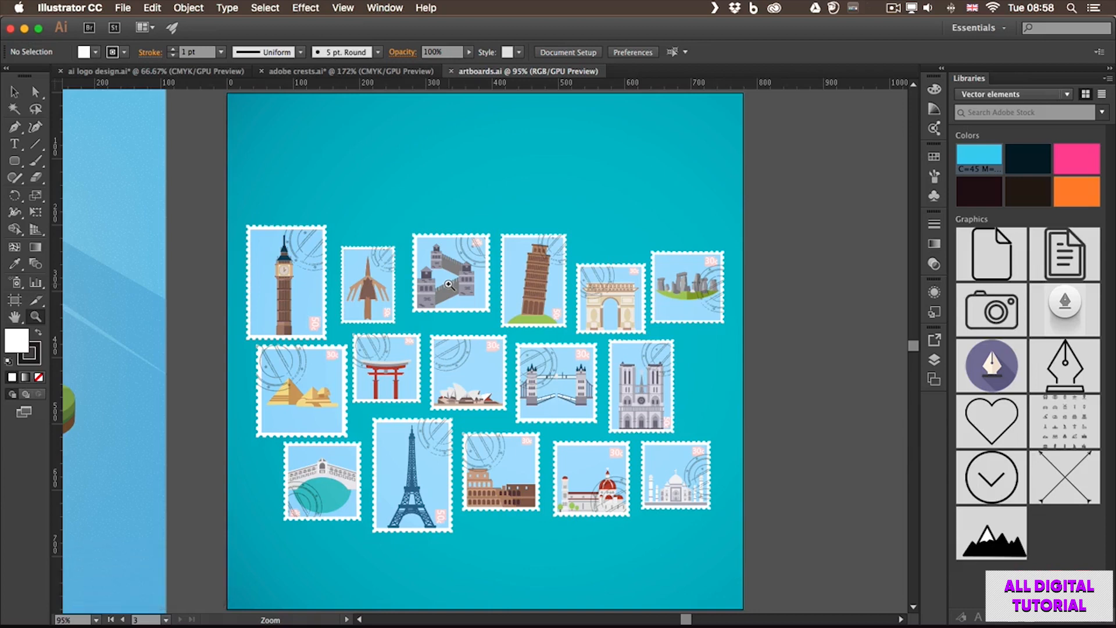
key("v")
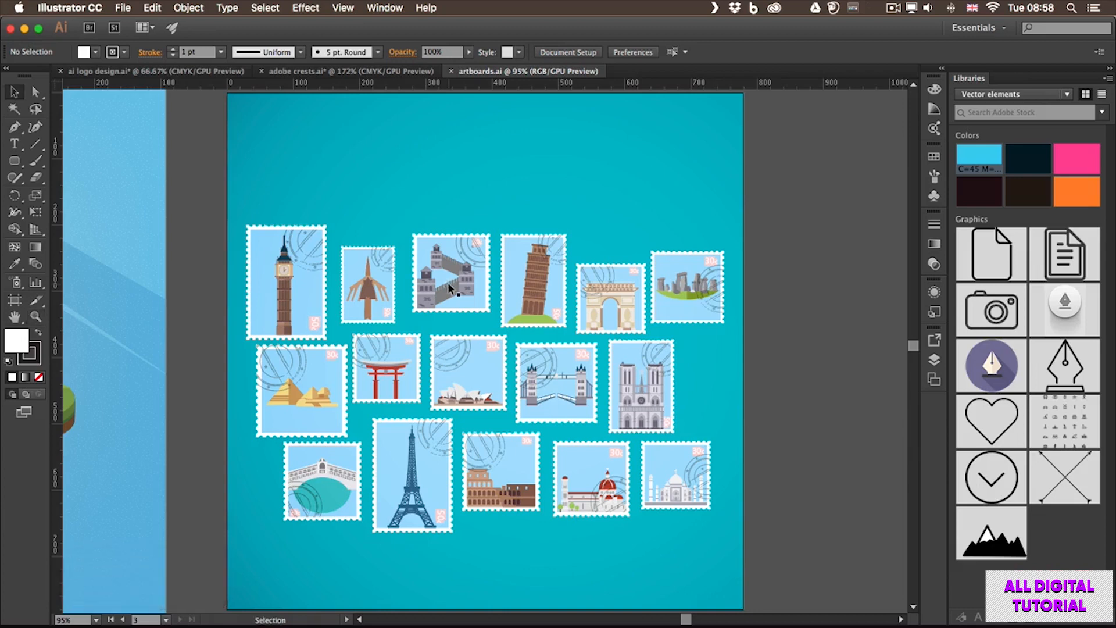
left_click(114, 227)
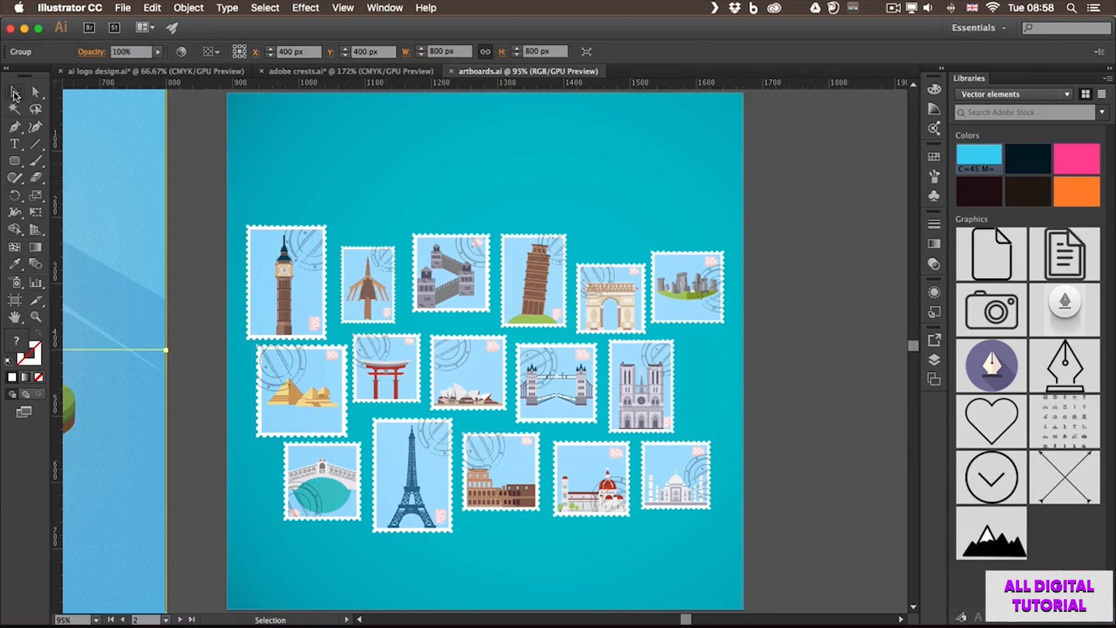
key("a")
key("super+0")
key("v")
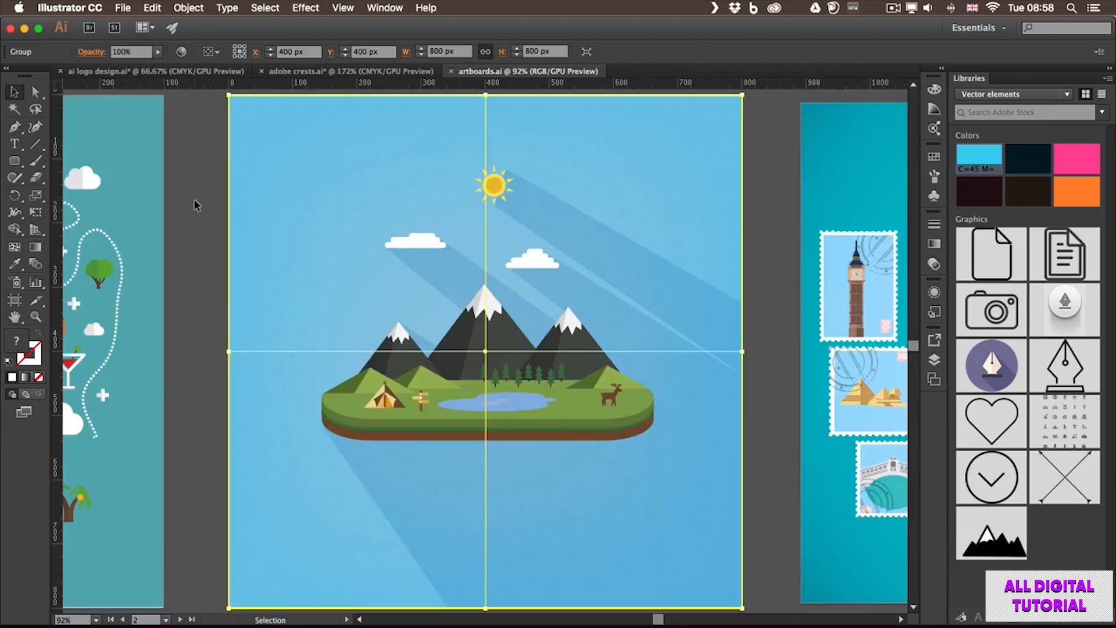
Deselect the artwork to view all artboards in the window, and zoom to Artboard 3 from the artboard list
left_click(198, 235)
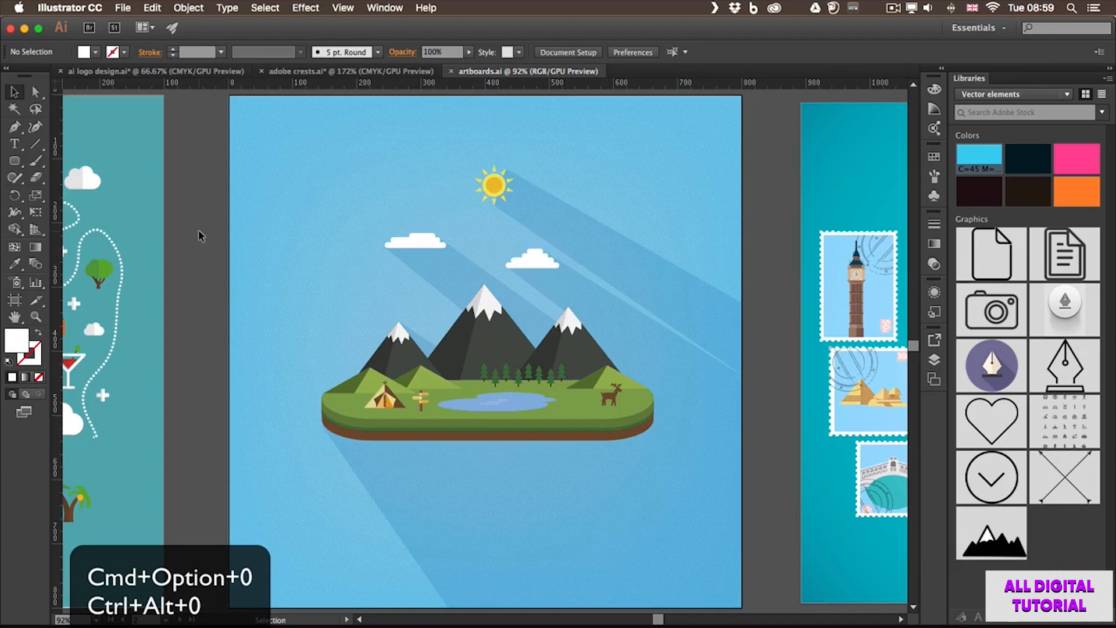
key("super+alt+0")
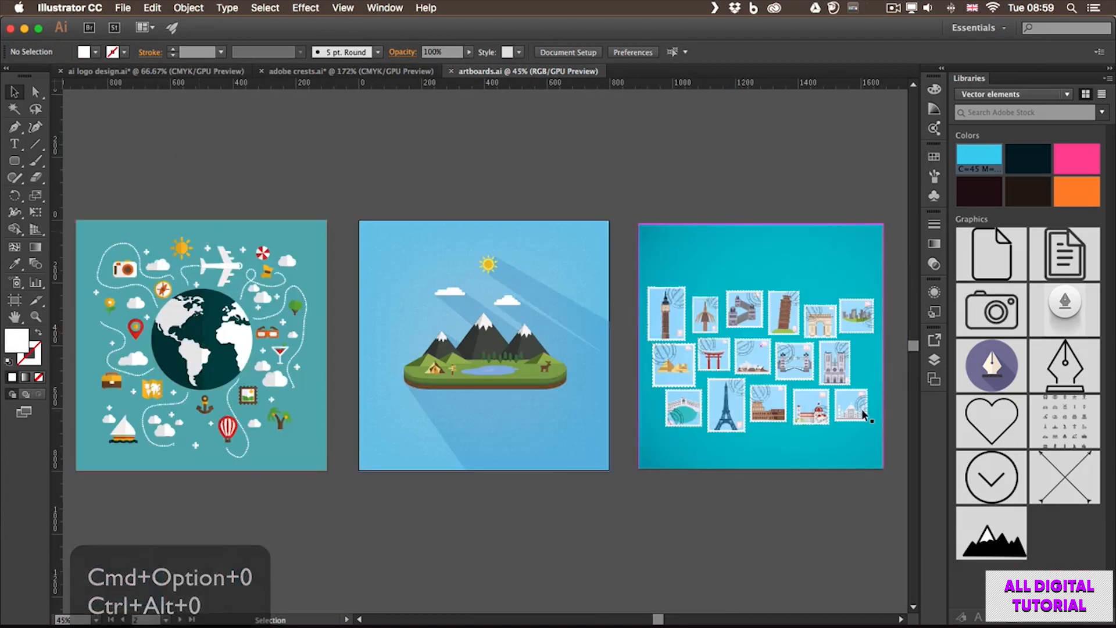
left_click(934, 380)
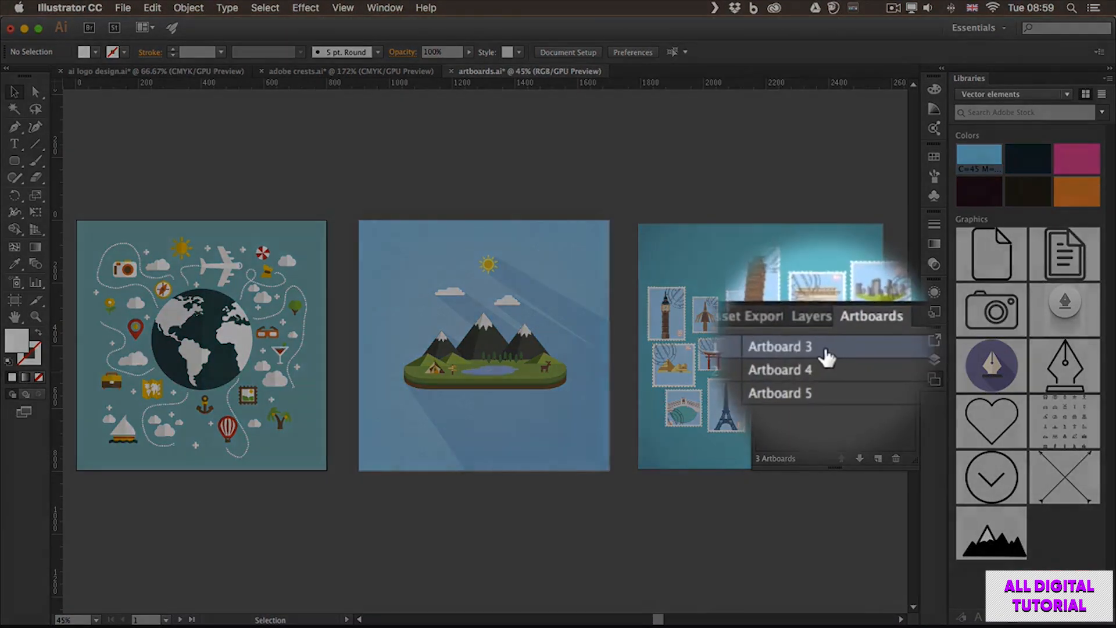
double_click(823, 347)
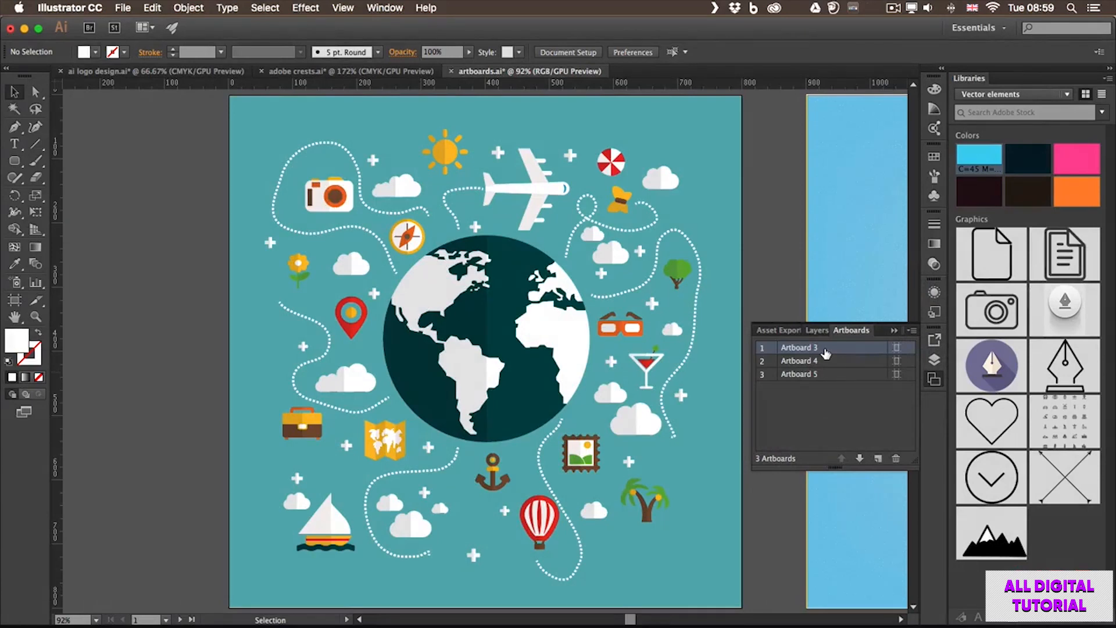
left_click(935, 381)
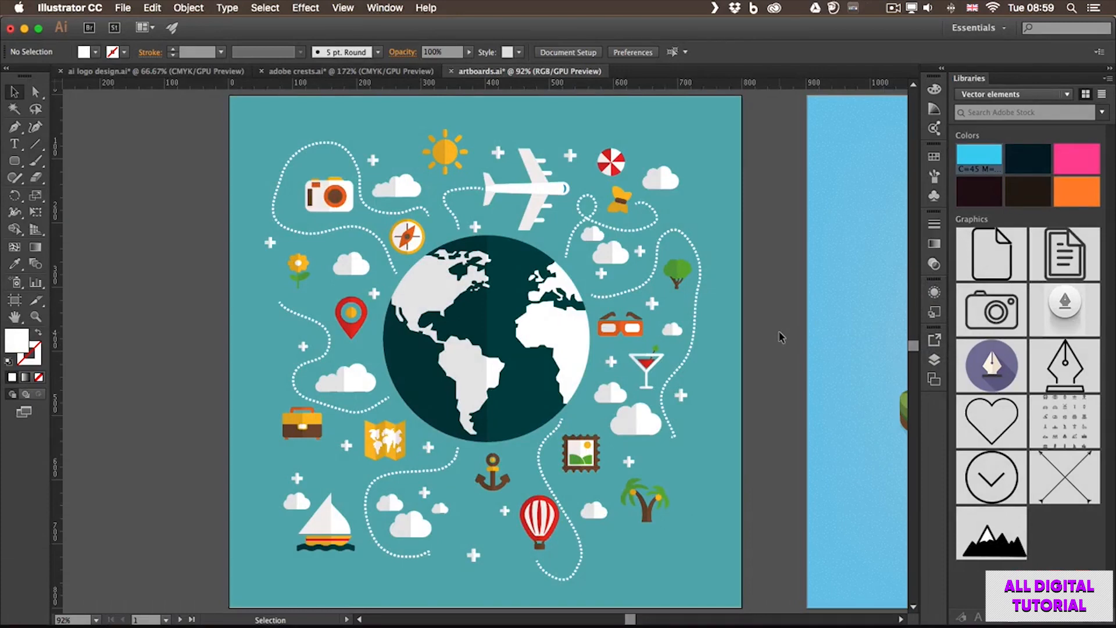
Zoom in on the globe with the Zoom tool and save the framing as a new view named Globe
key("z")
left_click_drag(463, 329, 648, 324)
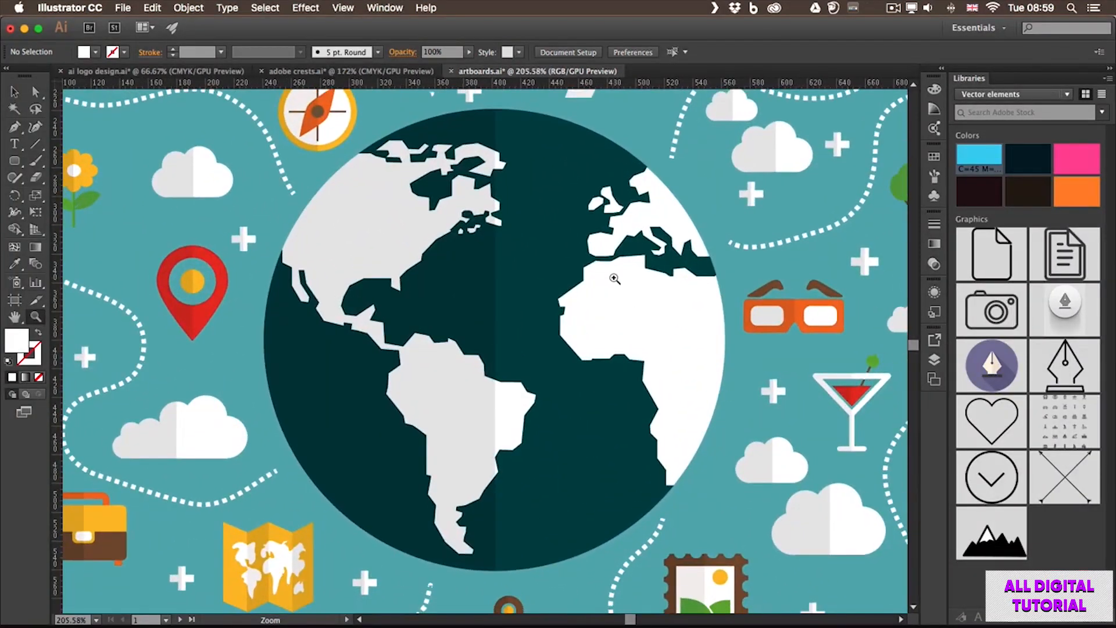
scroll(605, 279, "right", 2)
scroll(605, 279, "up", 1)
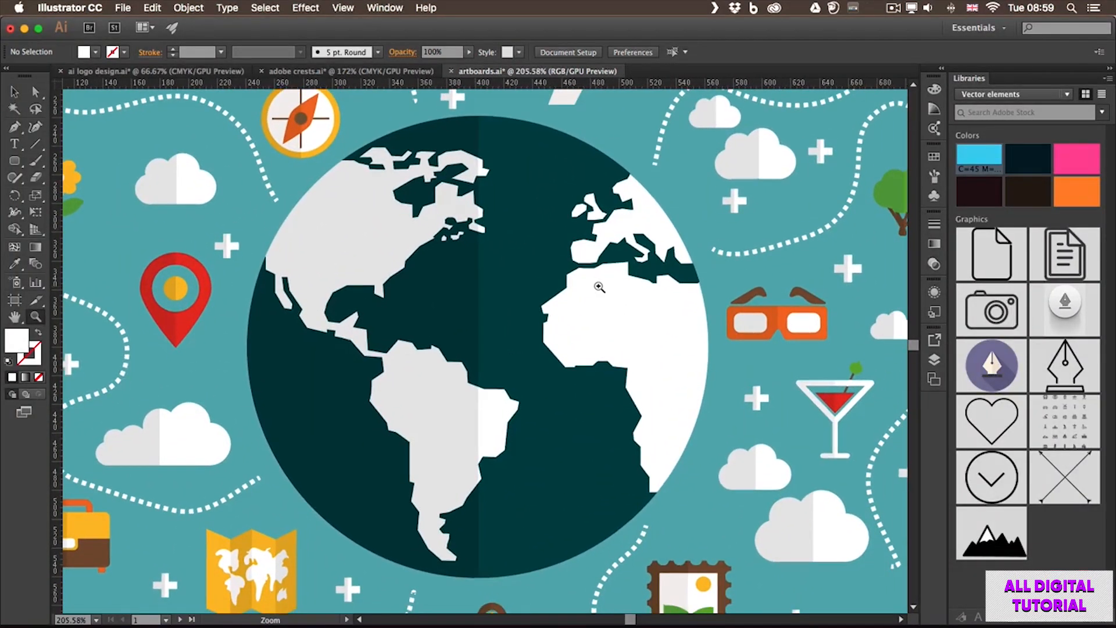
left_click(353, 10)
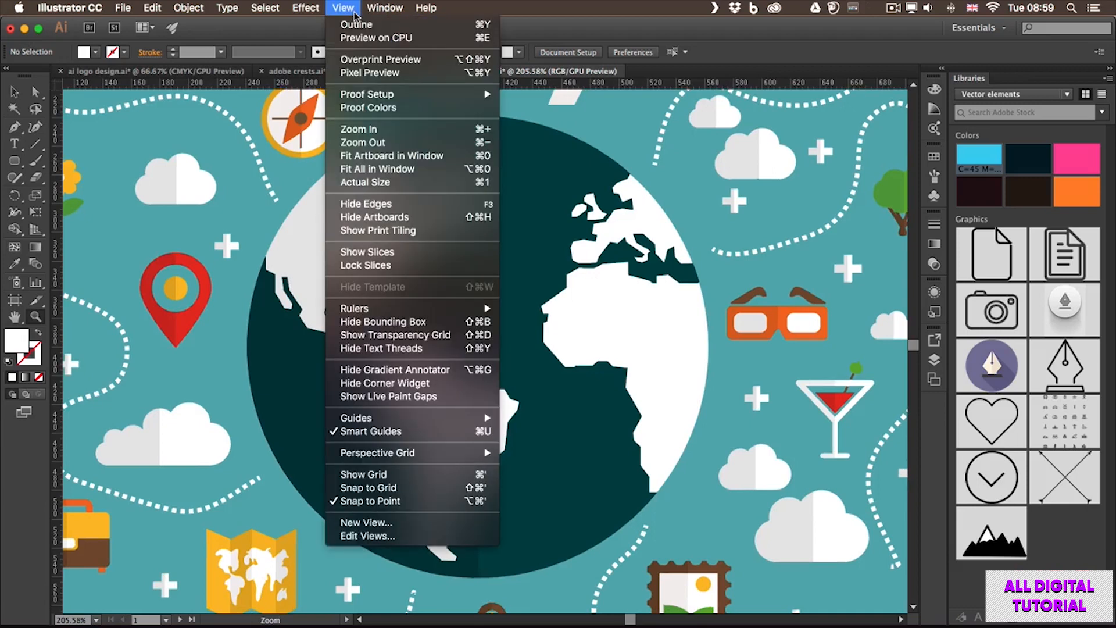
left_click(417, 523)
left_click_drag(169, 84, 270, 123)
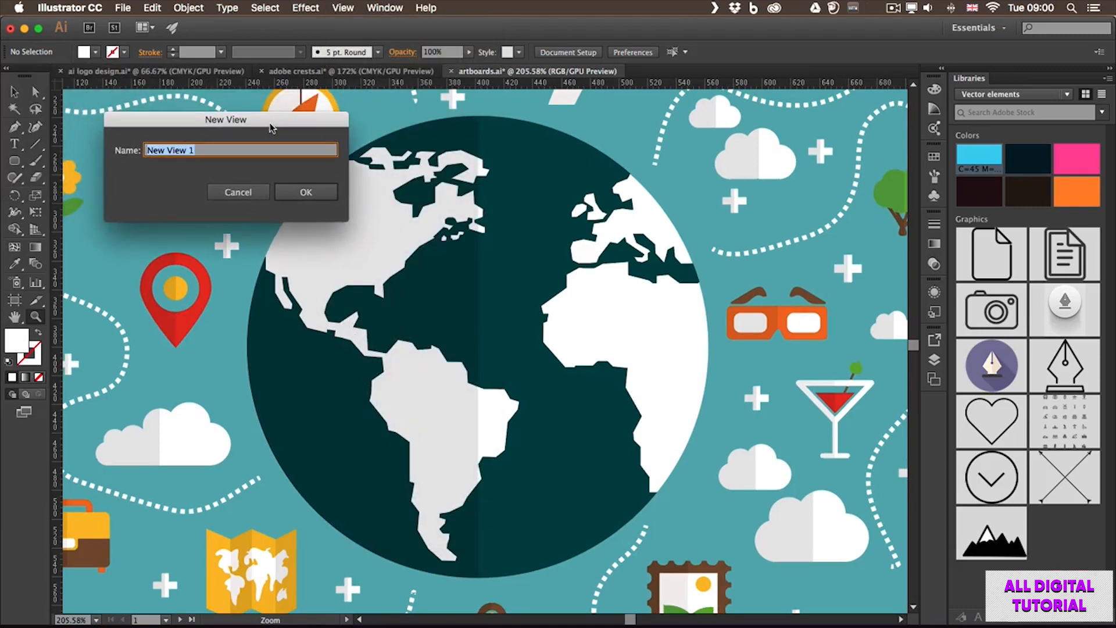
type("Globe")
key("Return")
key("v")
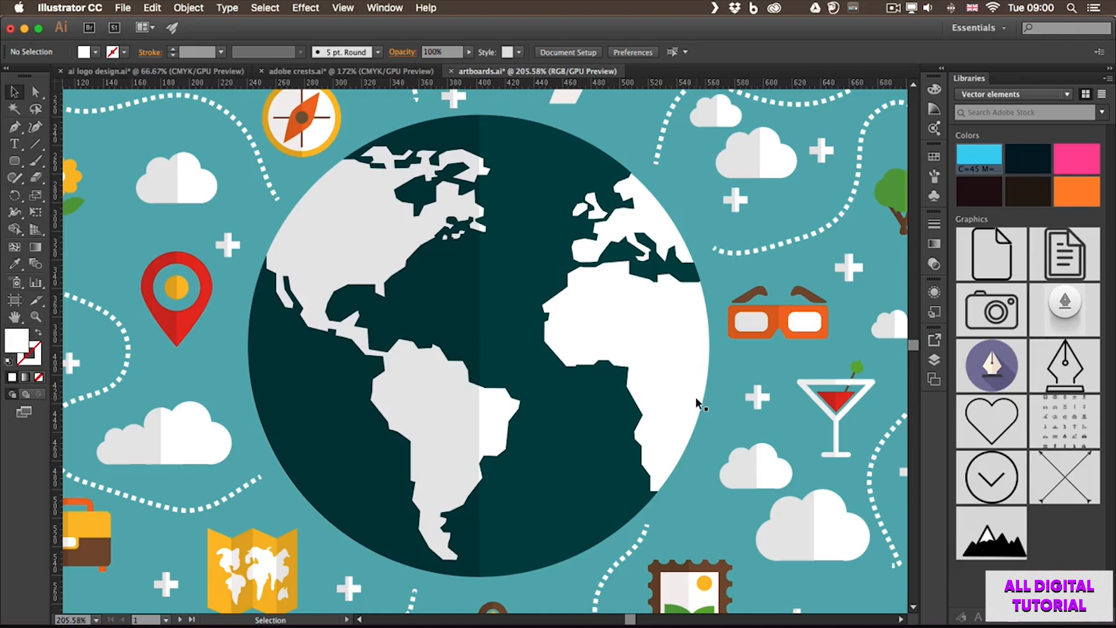
Bring Artboard 5 with the stamps into view from the artboard list
left_click(934, 379)
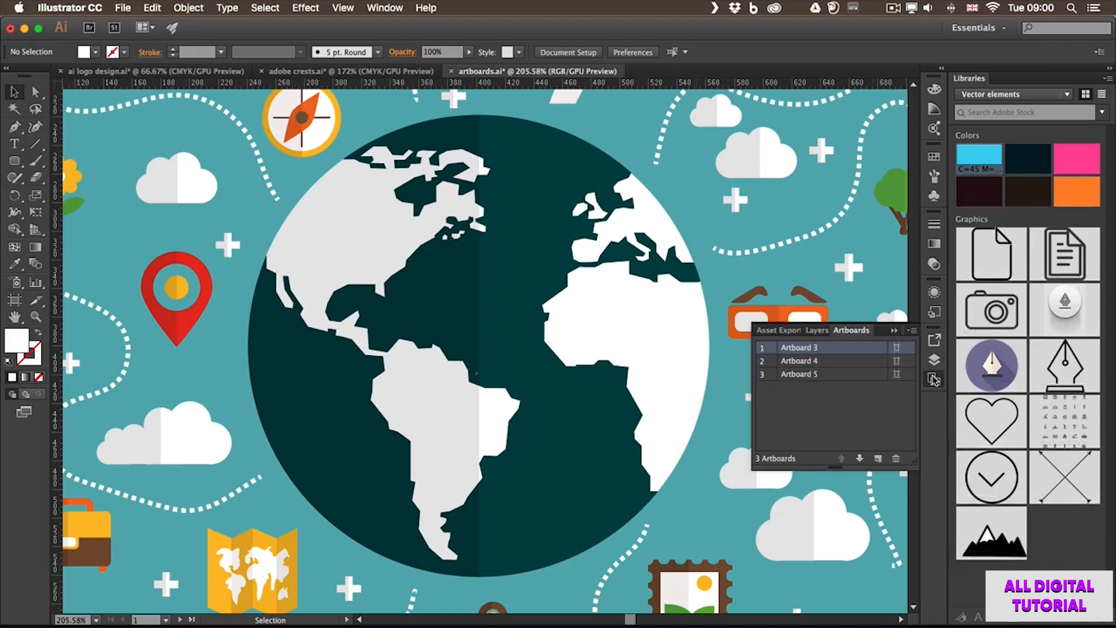
double_click(832, 376)
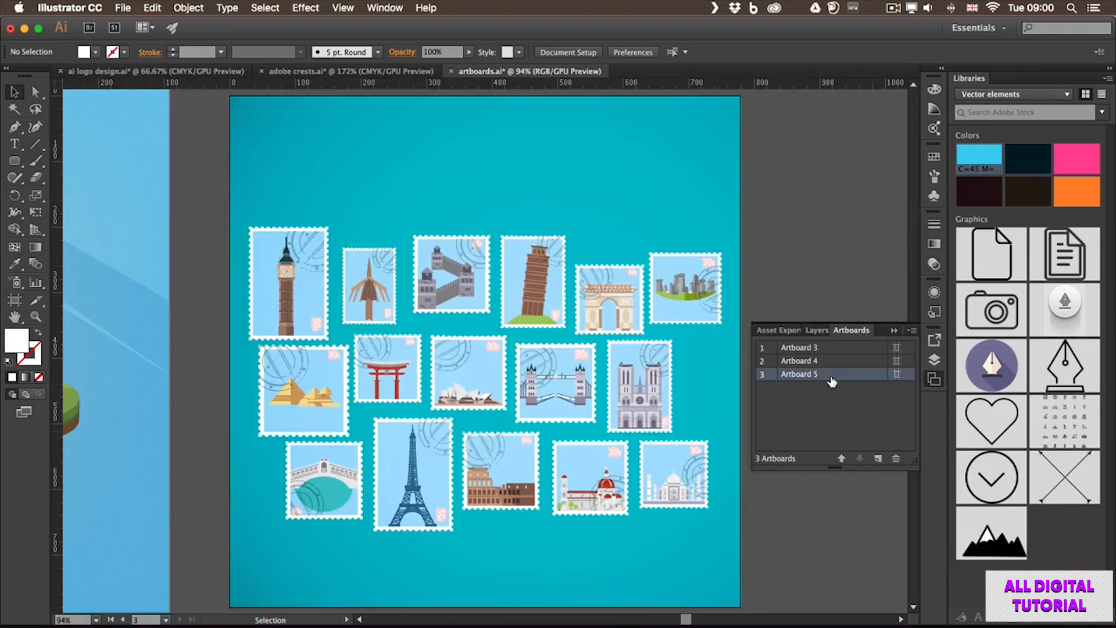
left_click(935, 381)
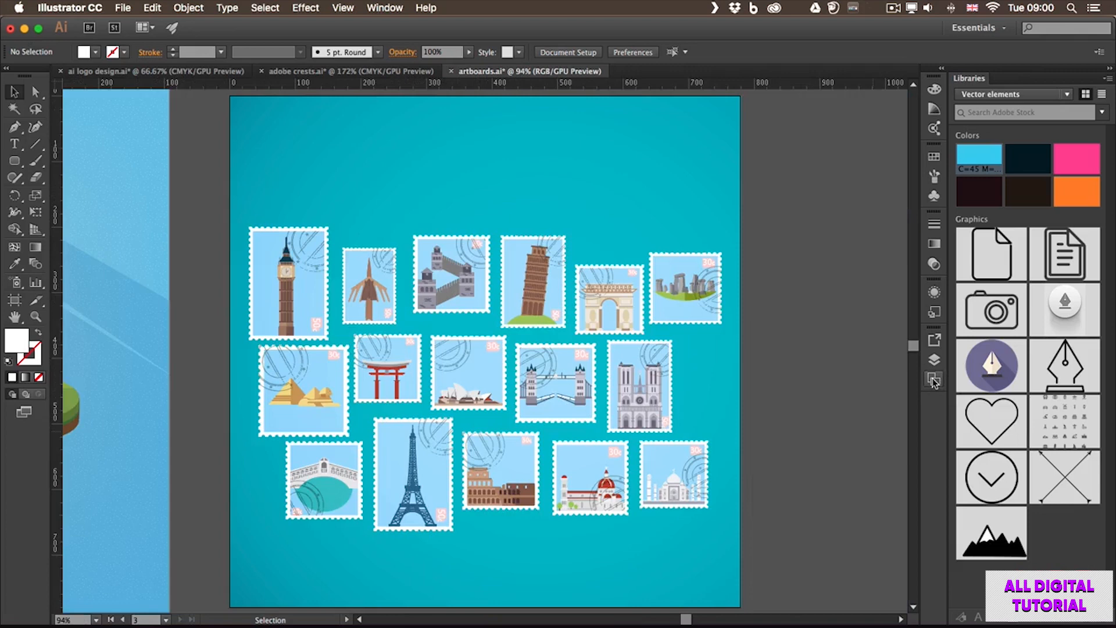
Recall the saved Globe view, and inspect its entry in the saved views editor without changing it
left_click(343, 7)
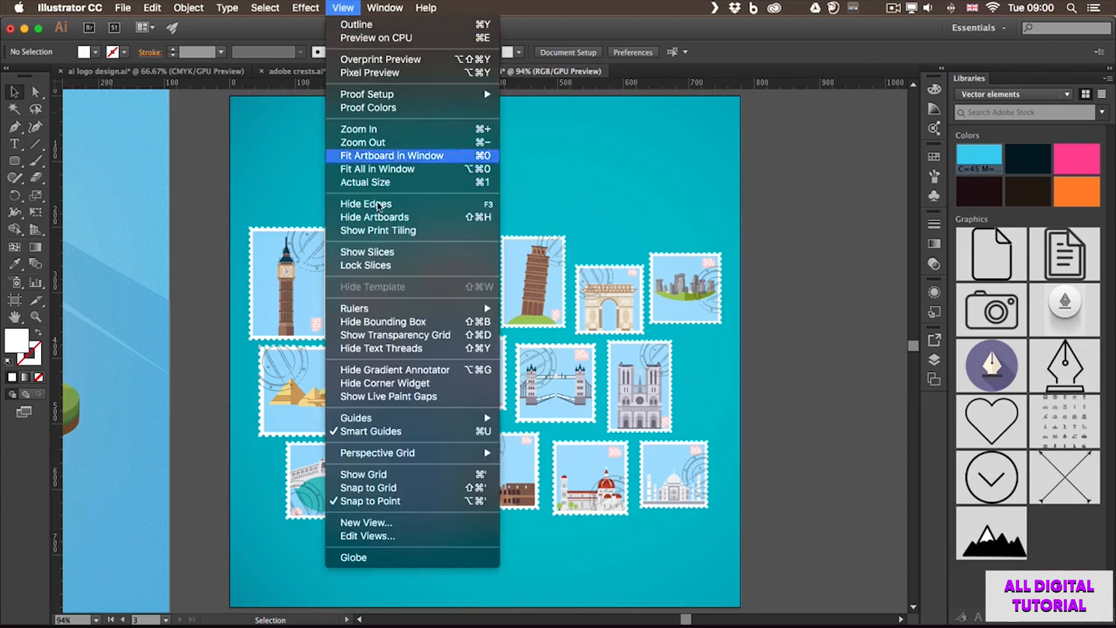
left_click(416, 559)
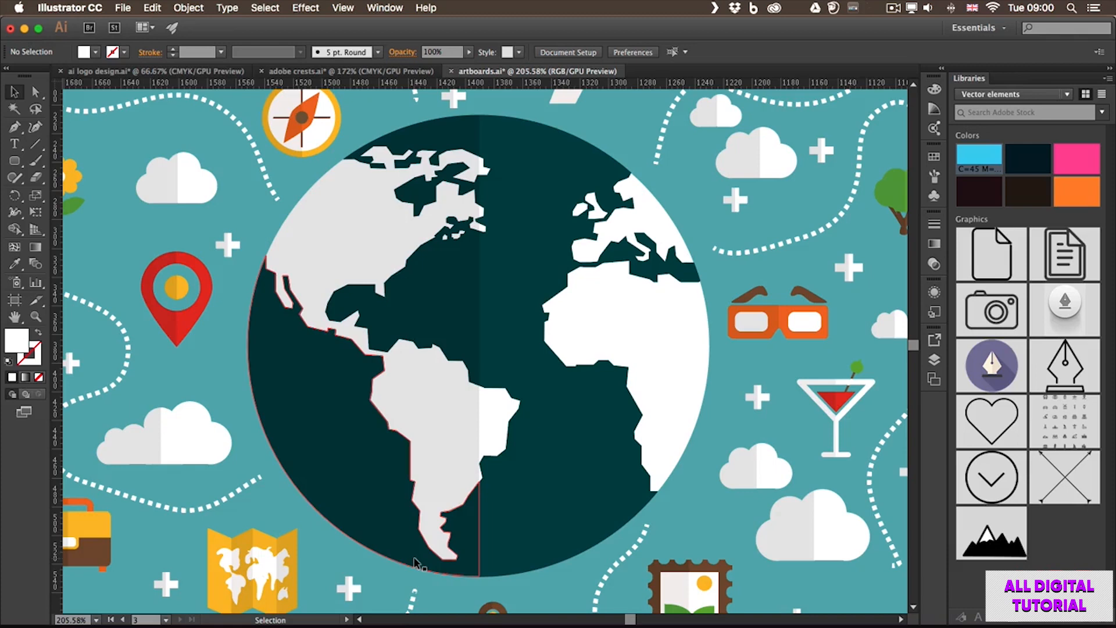
left_click(342, 8)
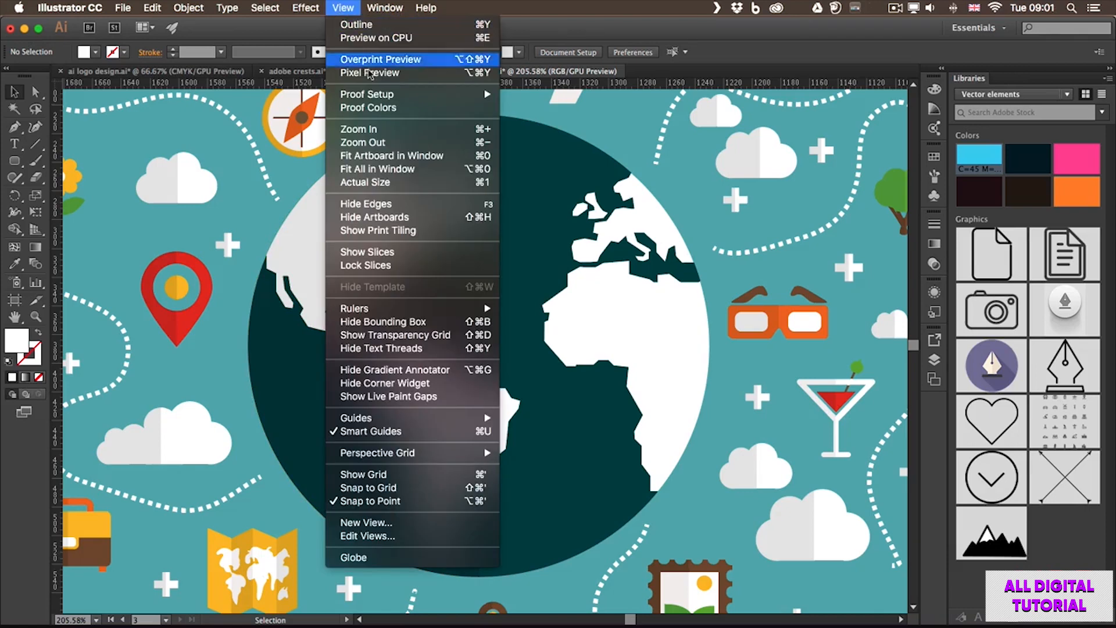
left_click(394, 536)
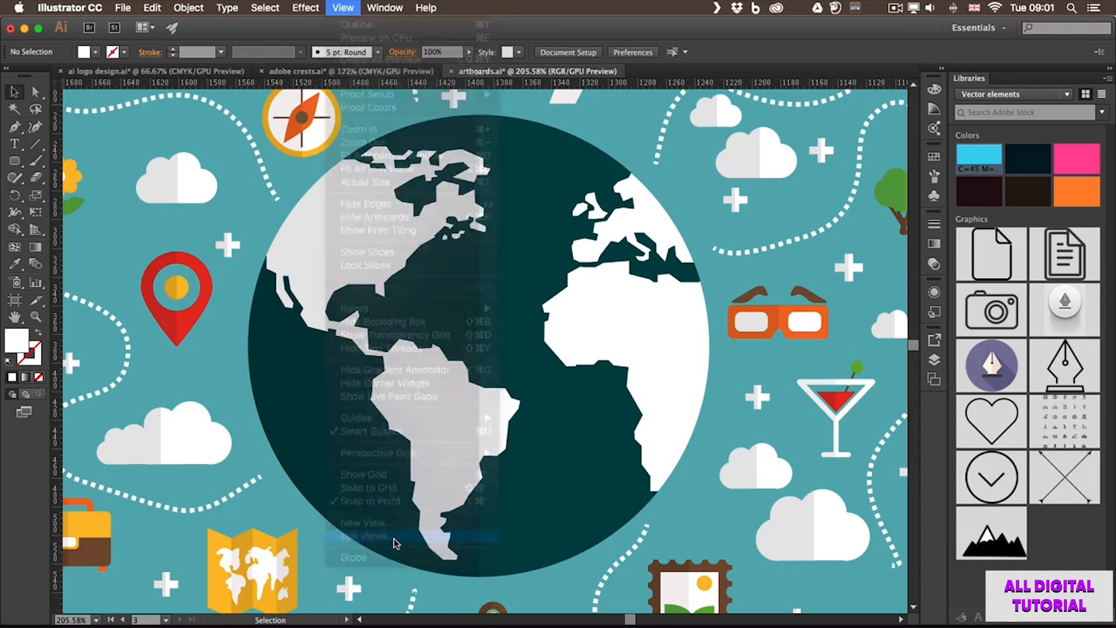
left_click(521, 253)
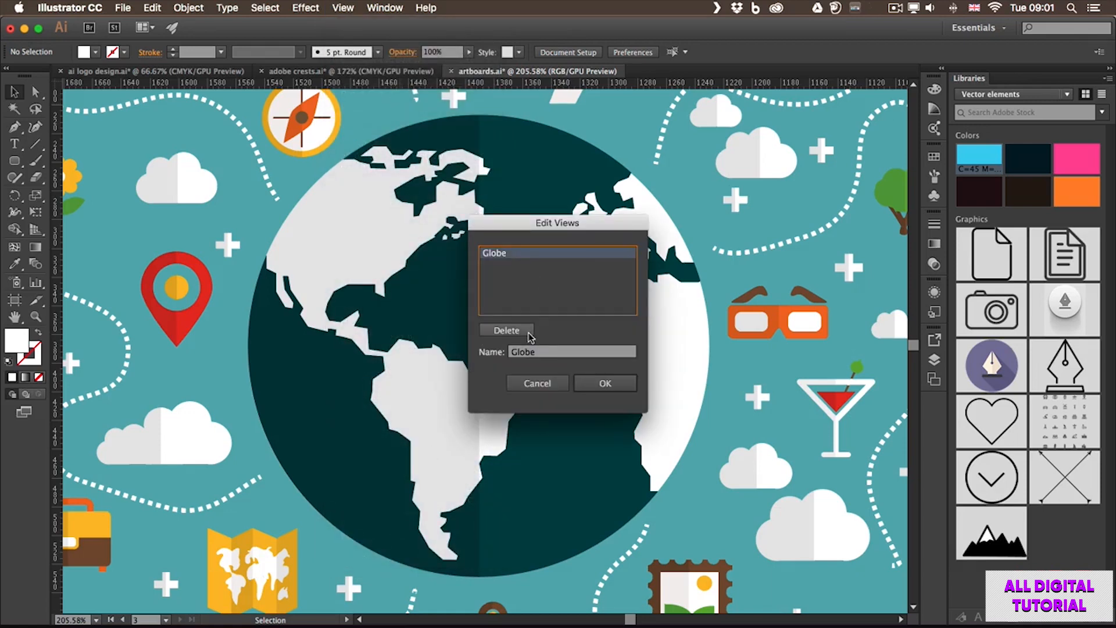
left_click(526, 379)
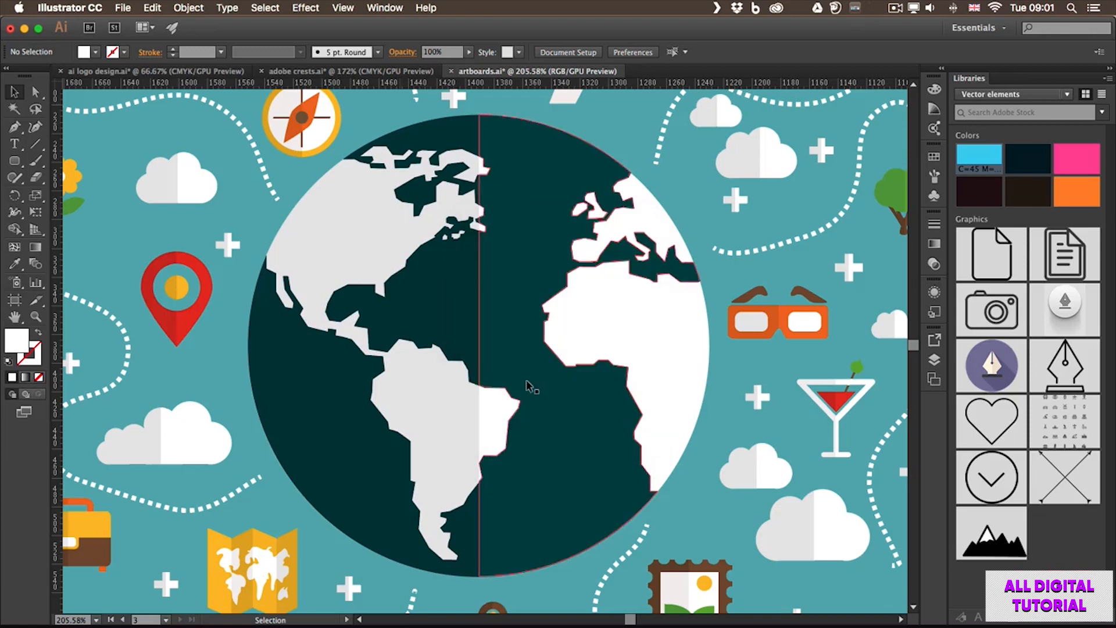
Pan around the artwork surrounding the globe with the temporary Hand tool
key("space")
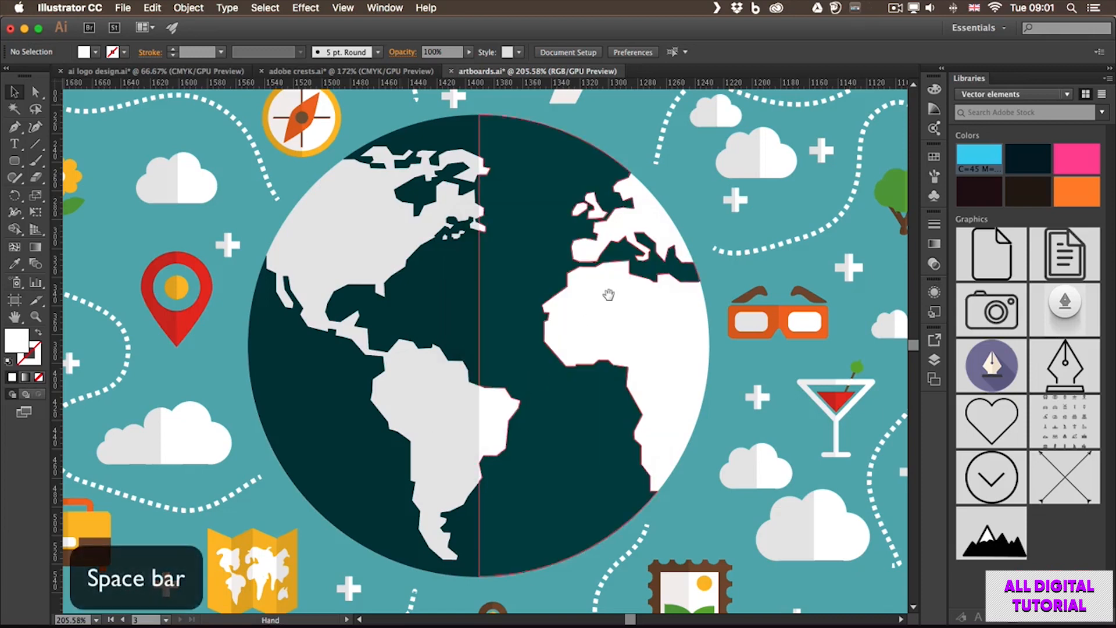
left_click_drag(626, 294, 437, 471)
left_click_drag(334, 309, 617, 314)
left_click_drag(484, 391, 564, 329)
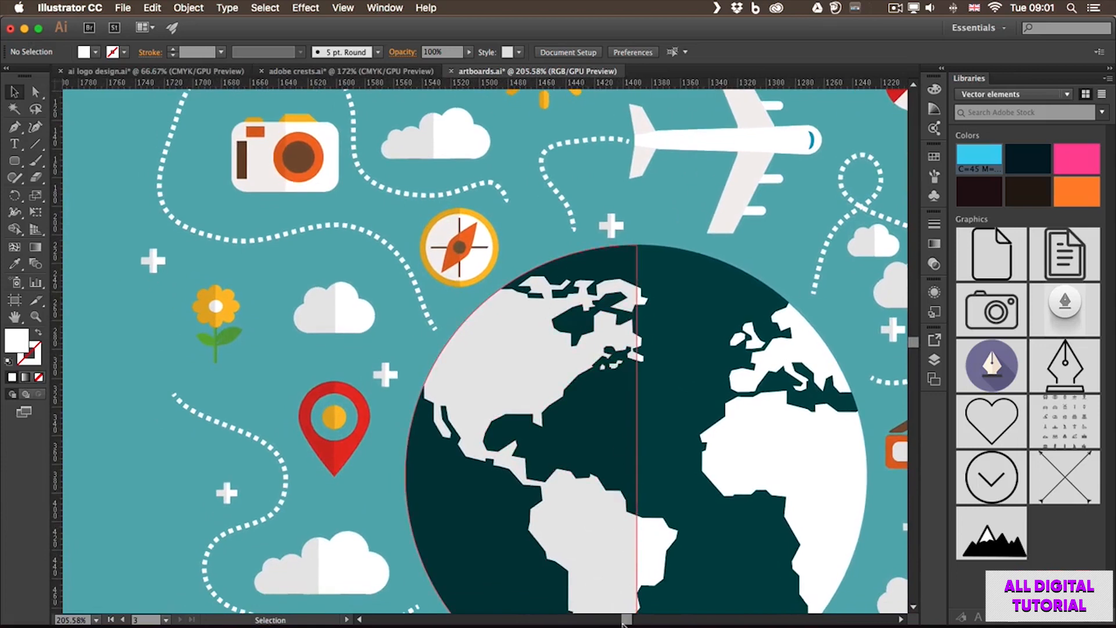
key("space")
left_click_drag(499, 432, 377, 239)
left_click_drag(360, 419, 425, 319)
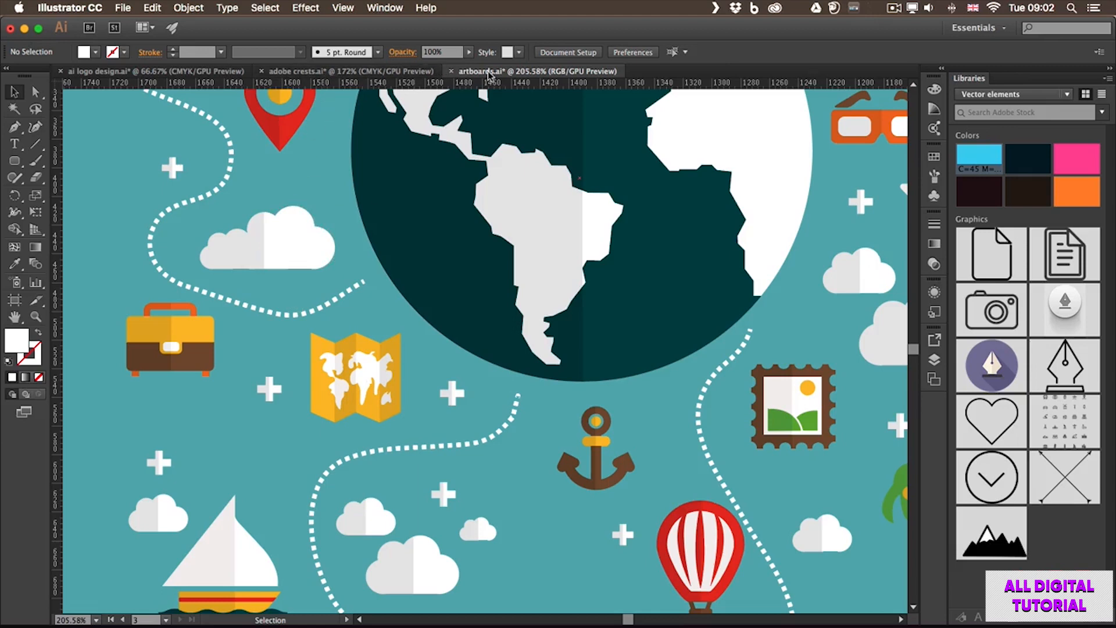
View the adobe crests document, and switch to the ai logo design document to check the window arrangement options
left_click(356, 72)
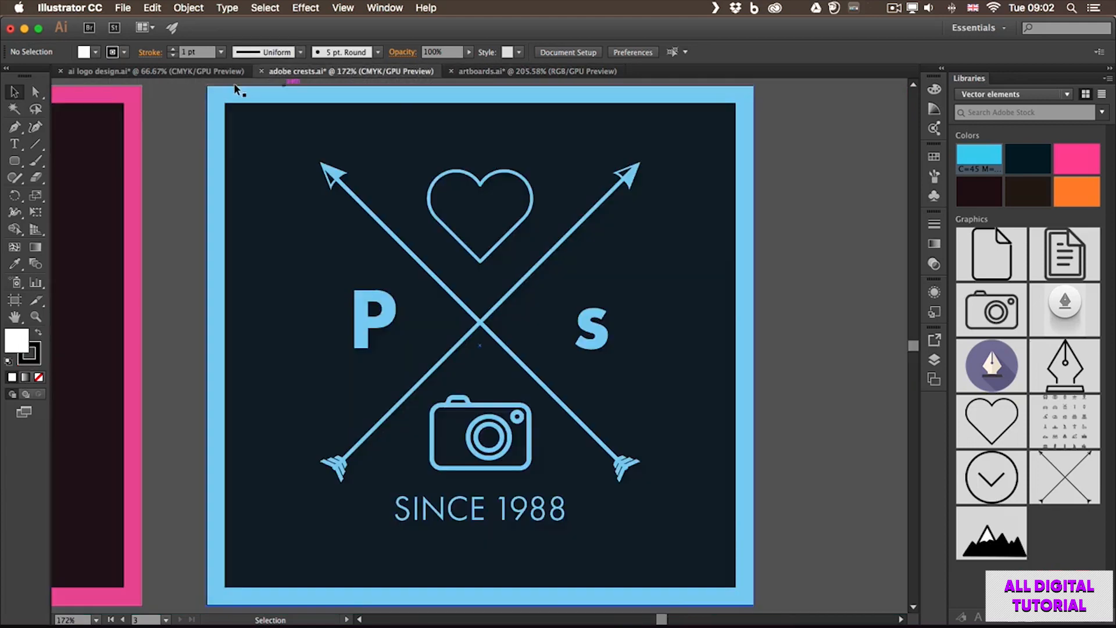
left_click(118, 71)
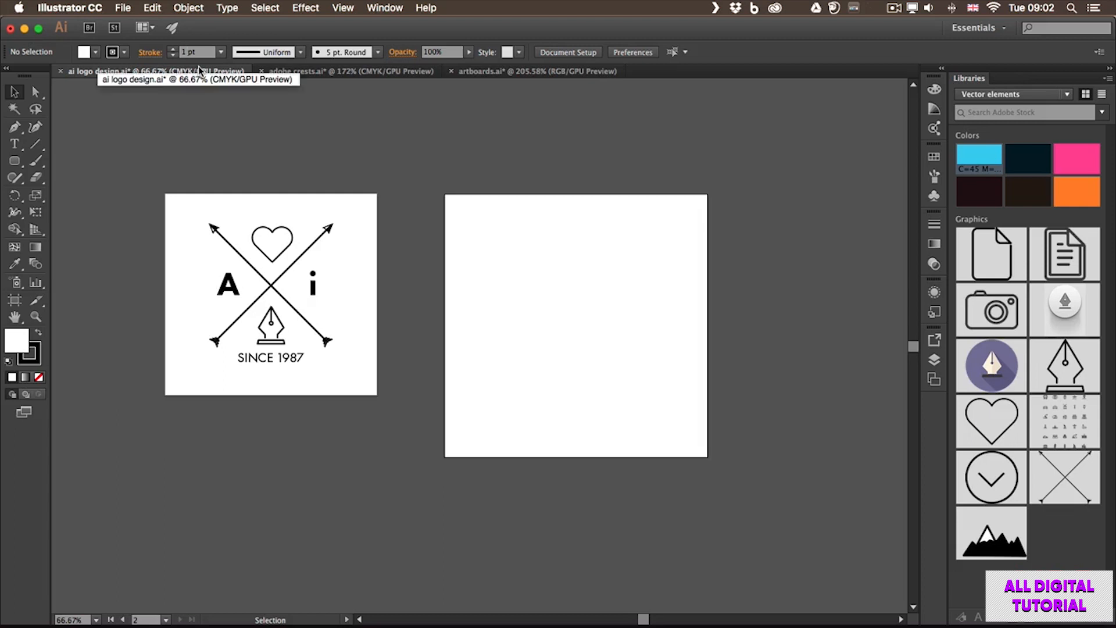
left_click(377, 8)
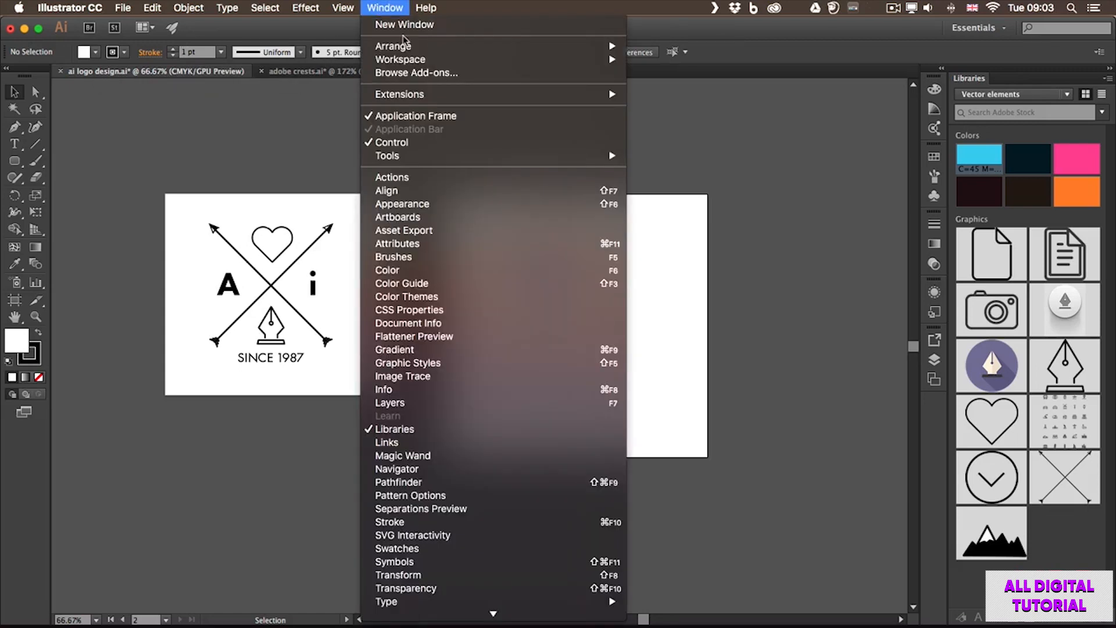
mouse_move(411, 48)
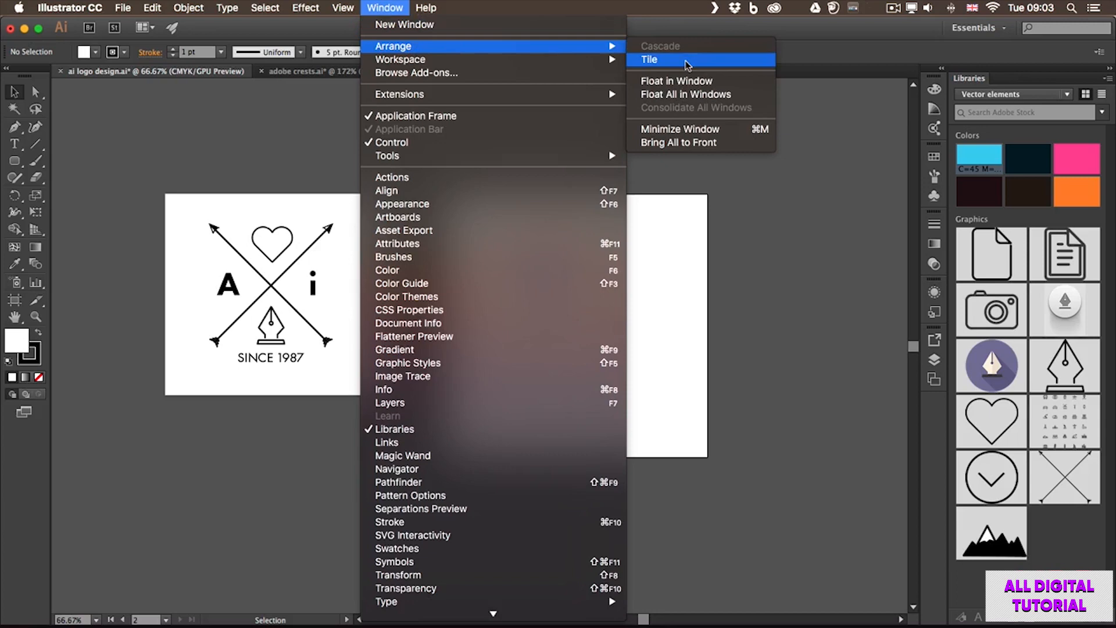
left_click(777, 54)
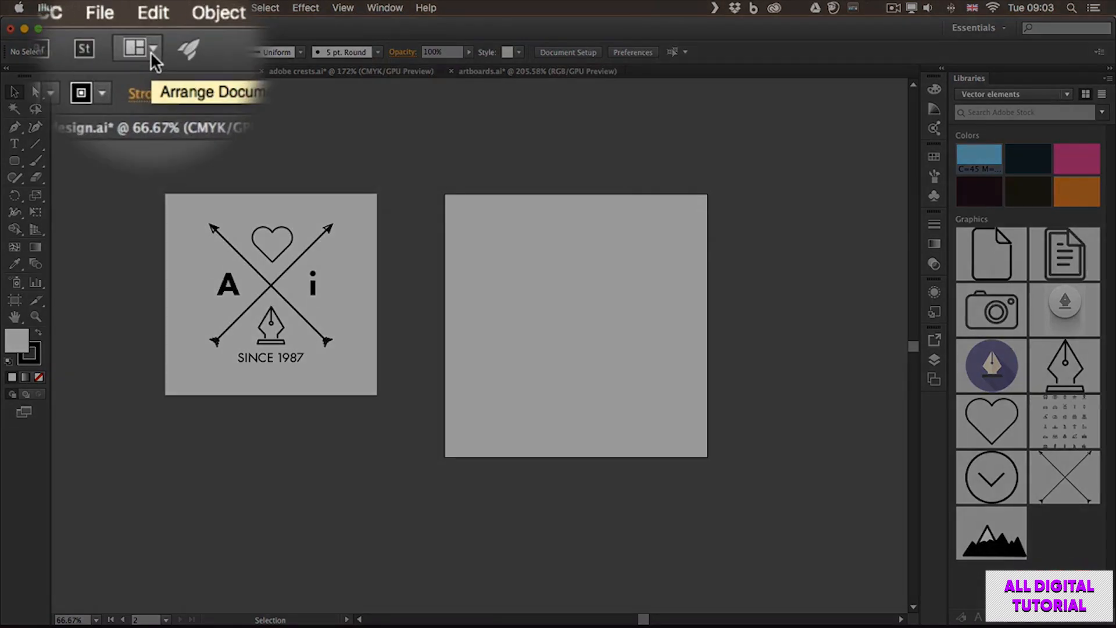
Arrange the three open documents in a 3-Up layout, and change the arrangement to three vertical tiles side by side
left_click(152, 27)
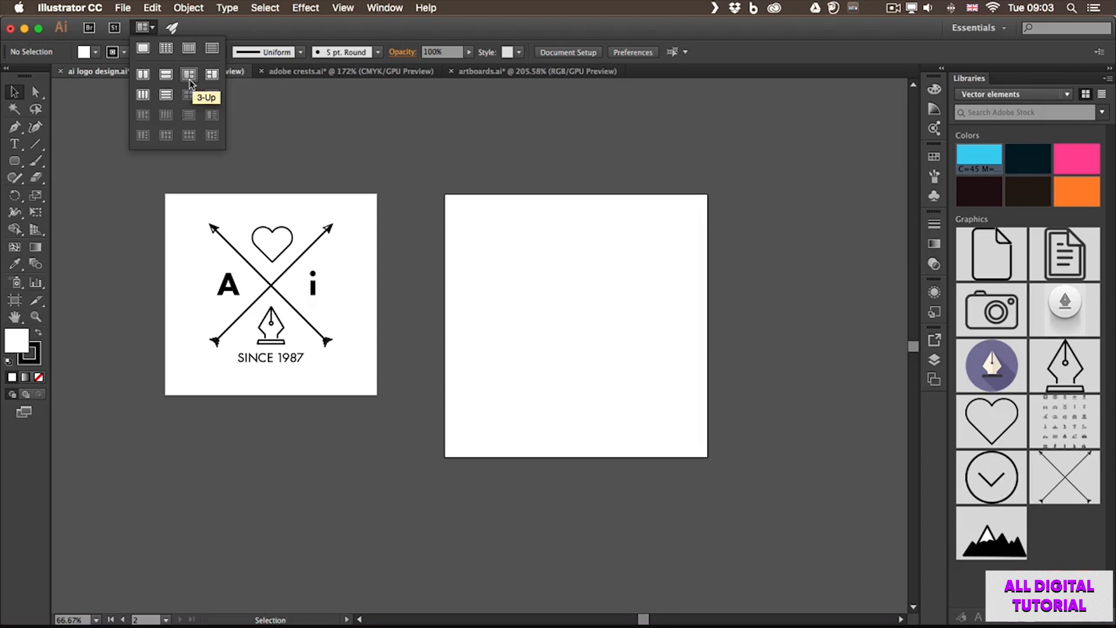
left_click(189, 74)
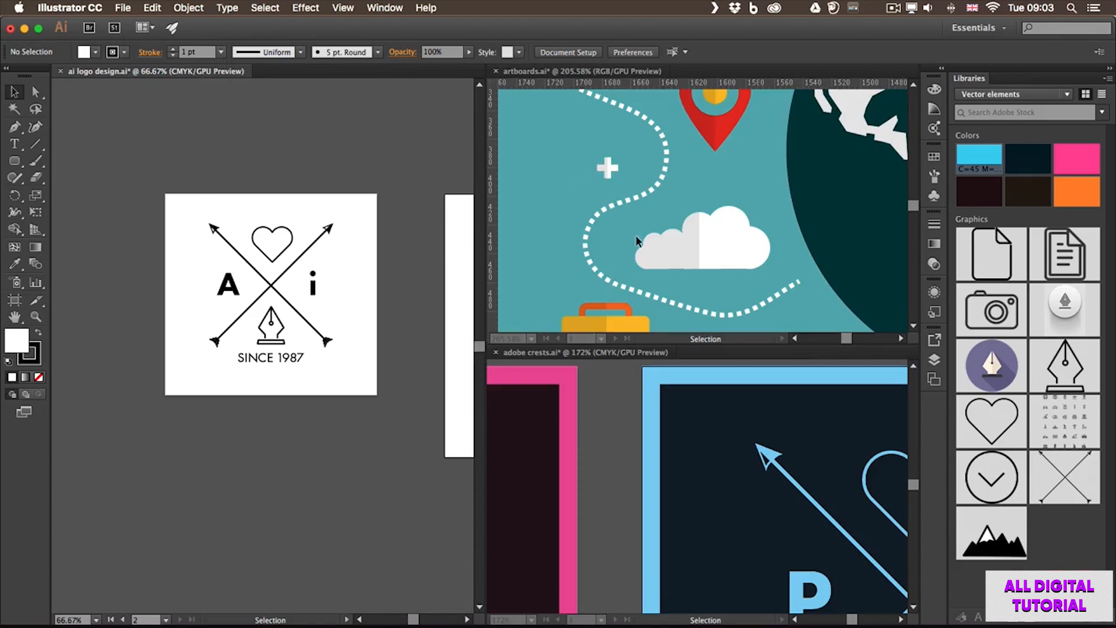
left_click(153, 30)
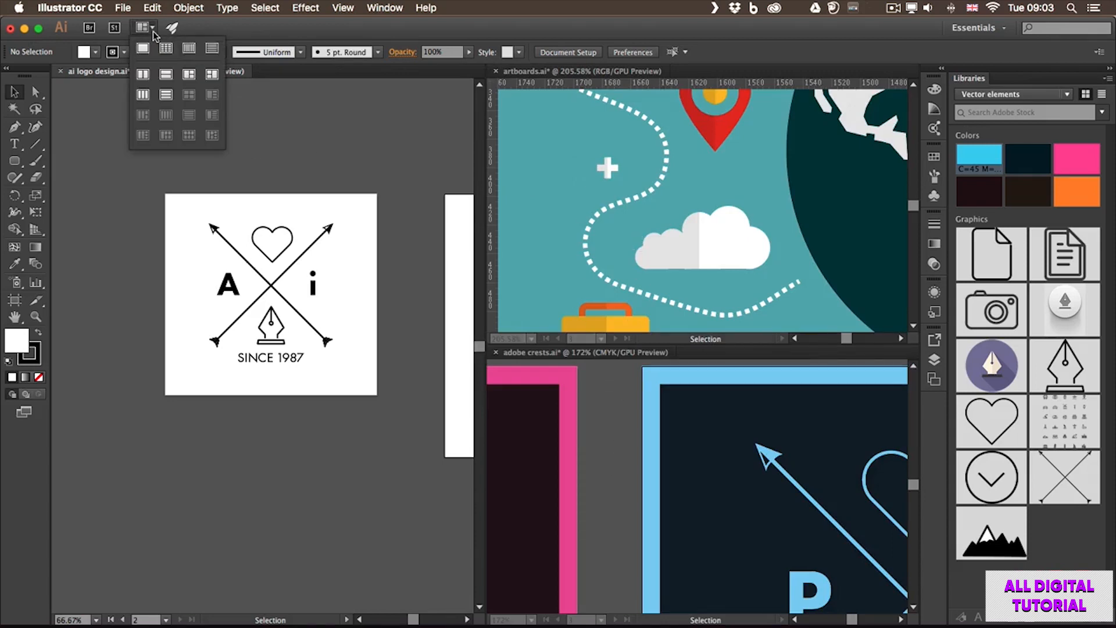
left_click(188, 51)
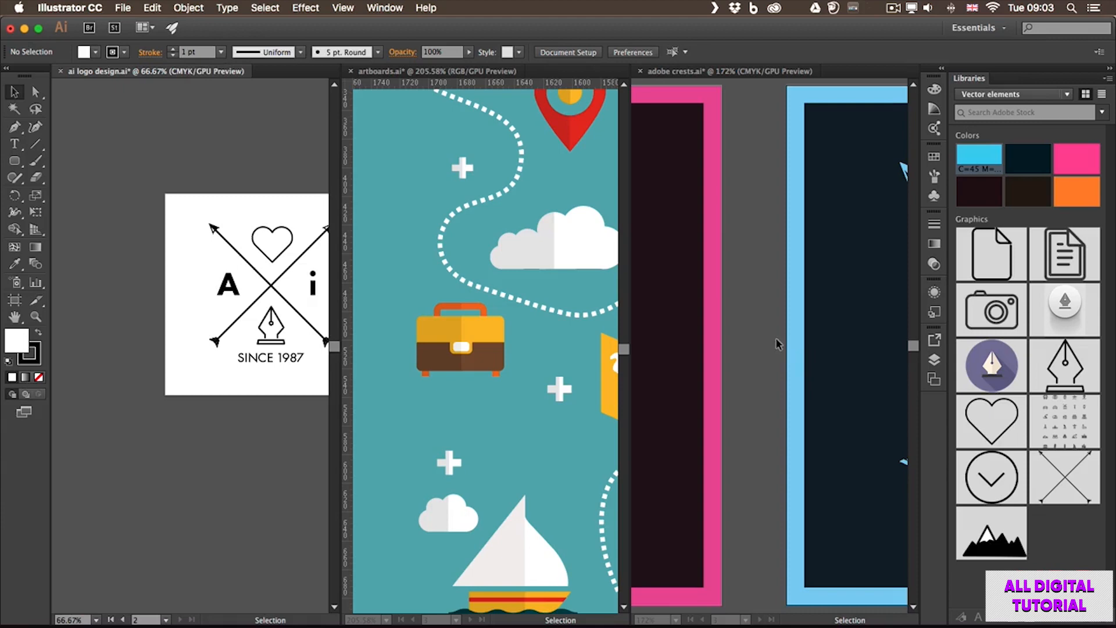
Pan the adobe crests document to the pink crest and the artboards document to the globe and folded map
left_click(750, 335)
left_click_drag(720, 324, 853, 329)
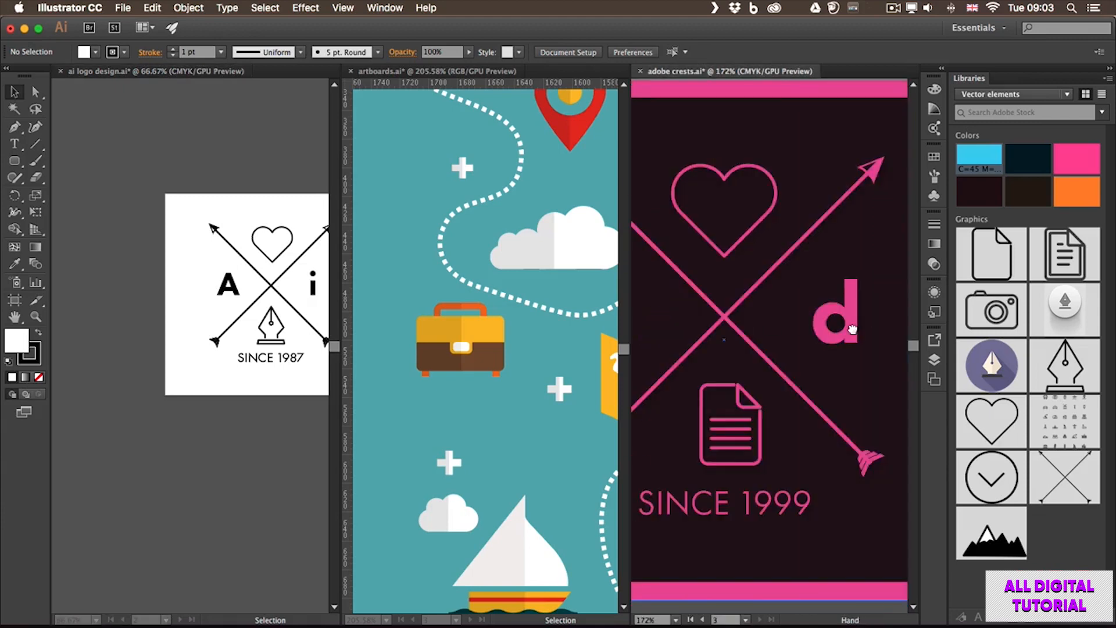
left_click(507, 294)
left_click_drag(532, 291, 407, 295)
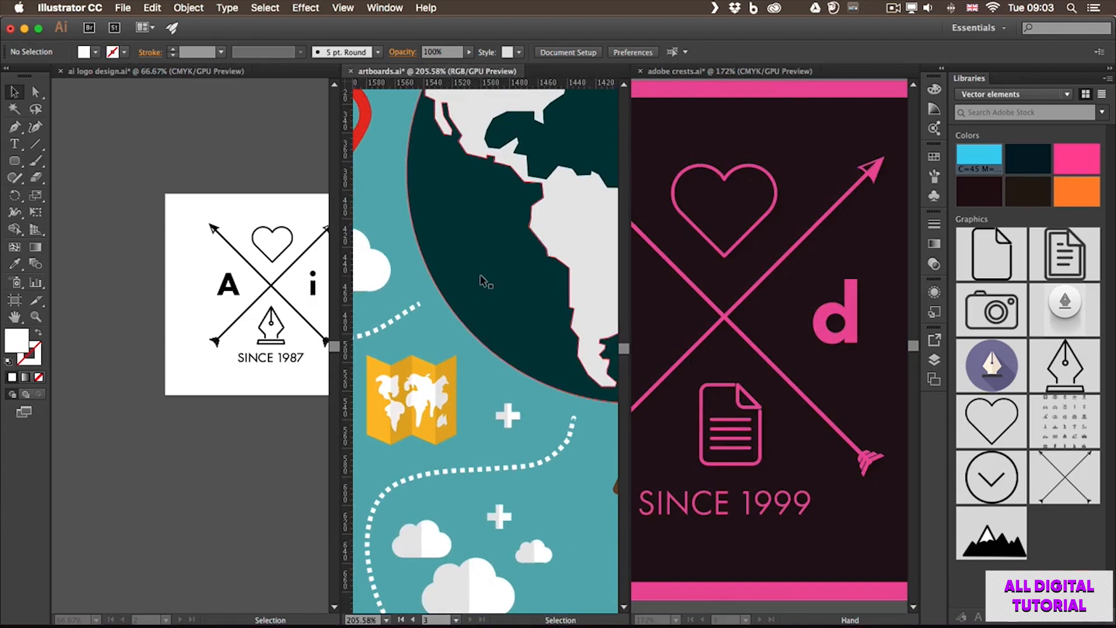
Copy the folded map from the artboards document into ai logo design, scale it to about 81 mm and place it below the logo artboard
left_click(482, 282)
left_click(406, 382)
left_click(405, 382)
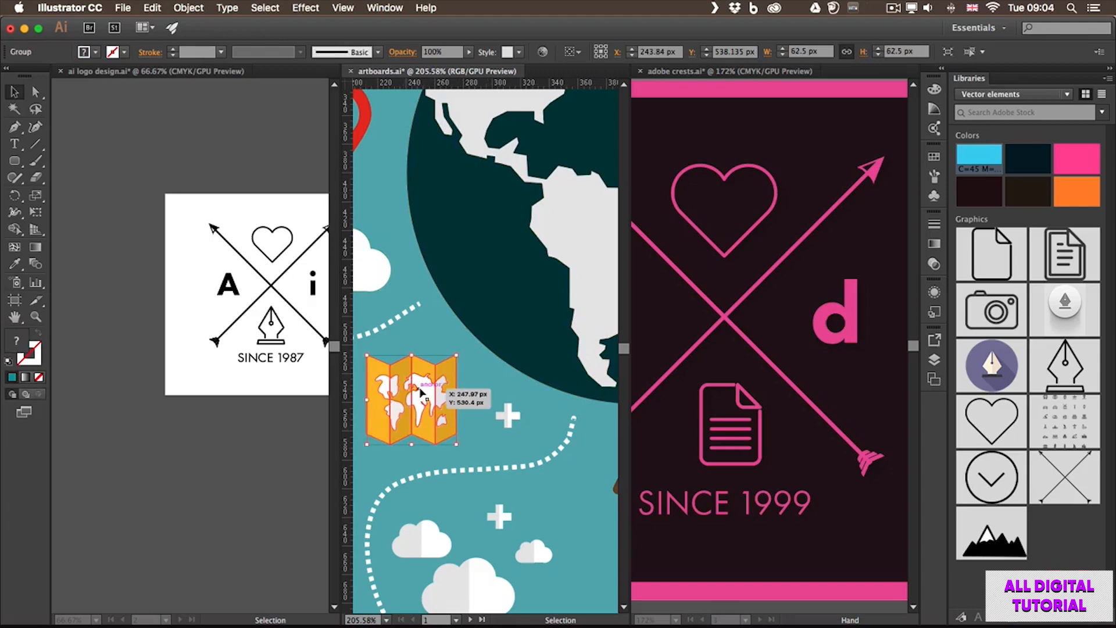
left_click_drag(422, 384, 241, 444)
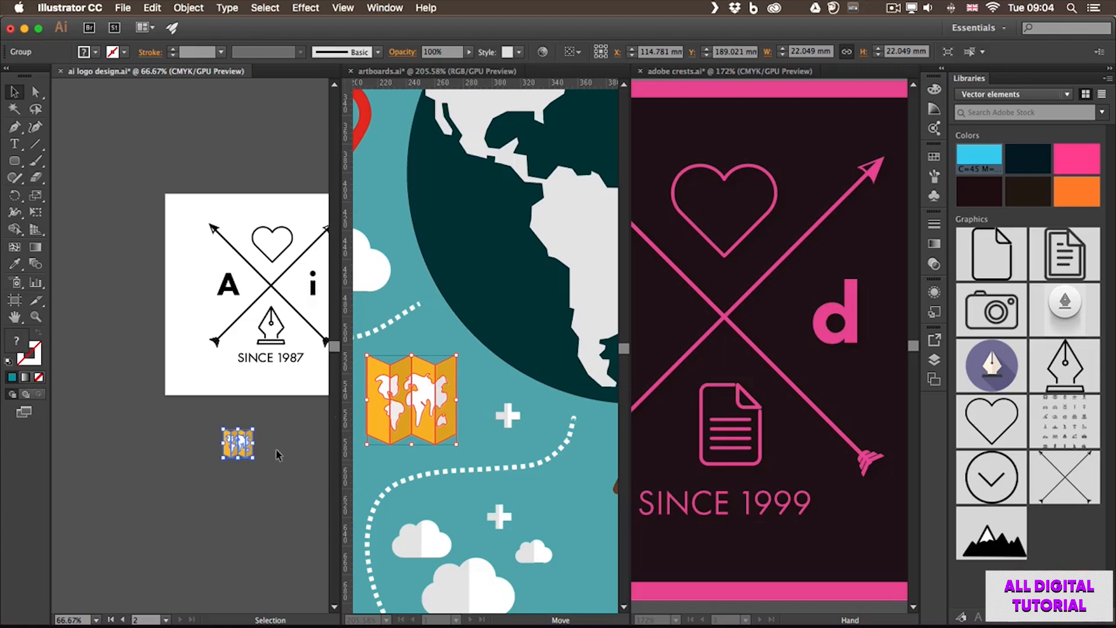
left_click_drag(223, 429, 80, 353)
left_click_drag(220, 403, 239, 506)
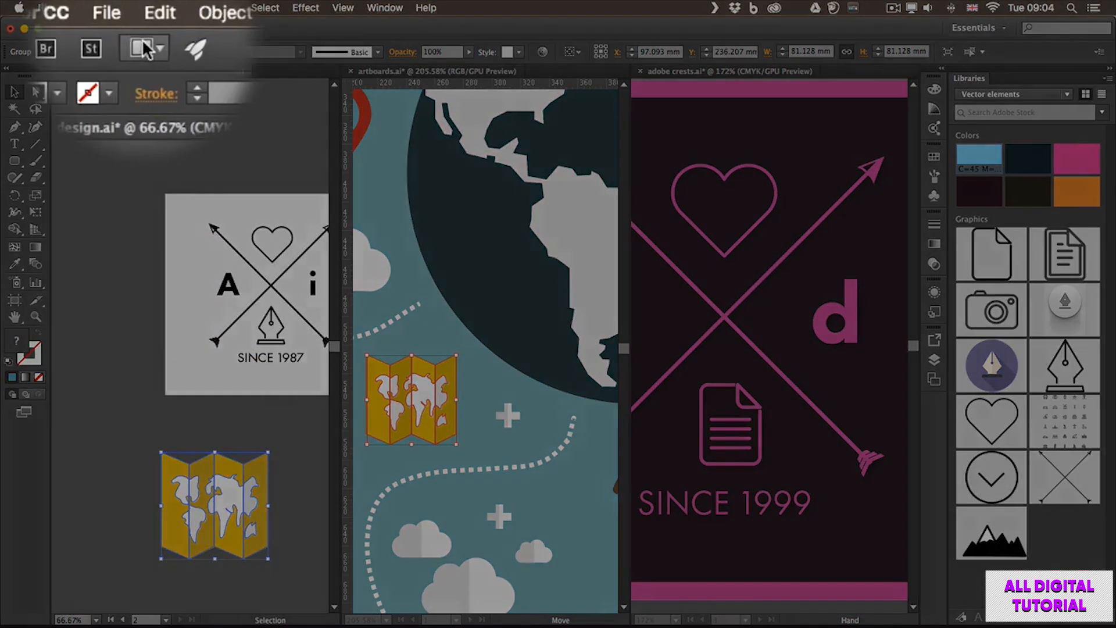
Consolidate all documents back into a single tabbed window and bring the artboards document to the front
left_click(148, 28)
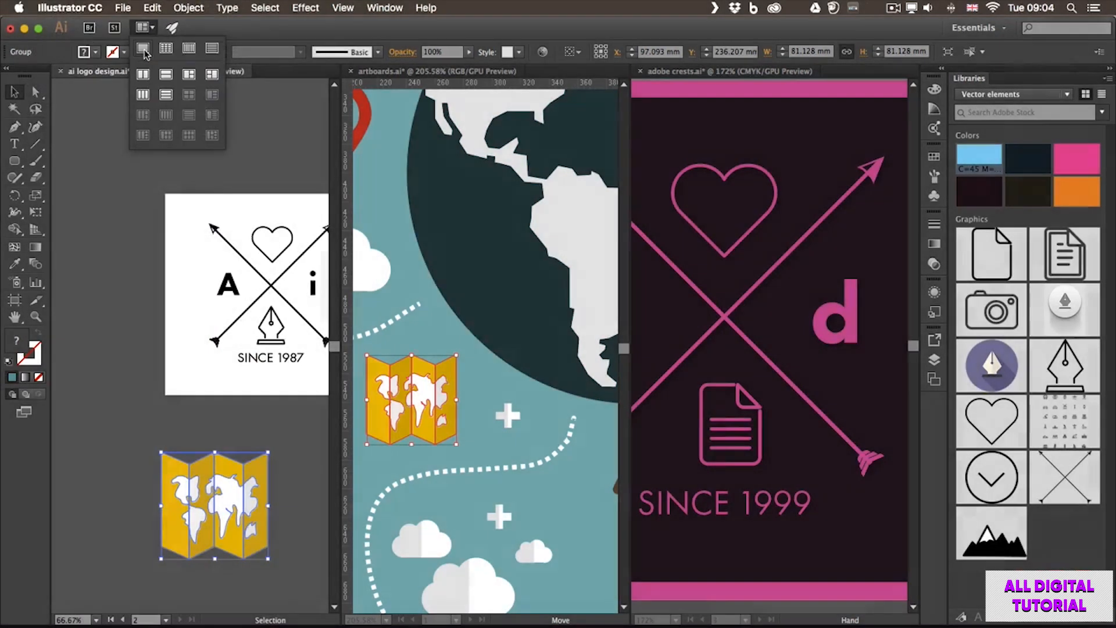
left_click(143, 49)
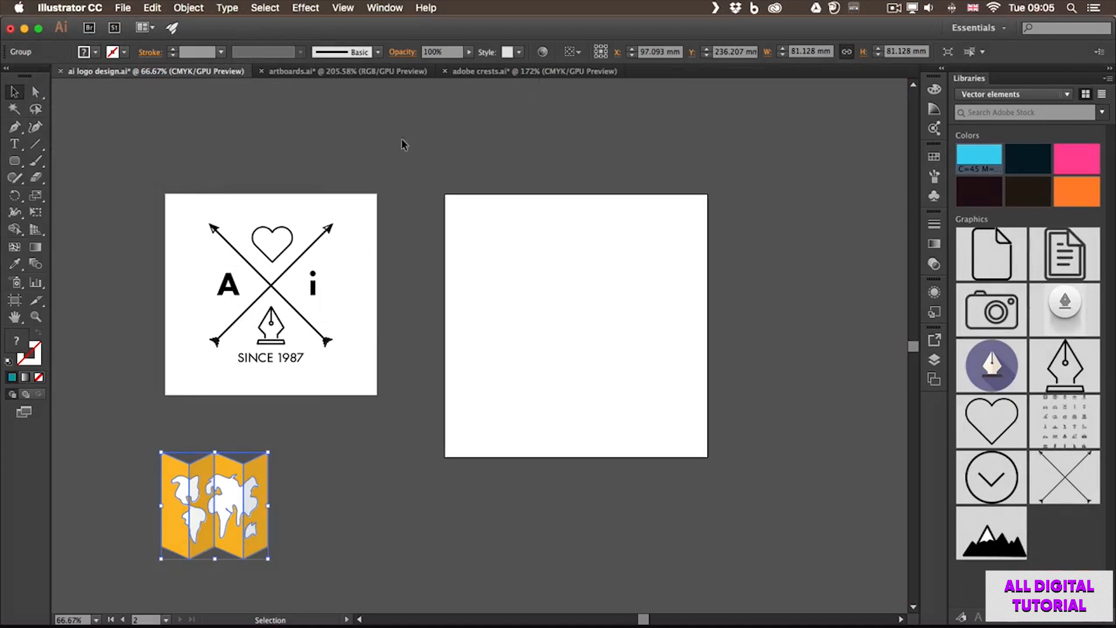
left_click(299, 72)
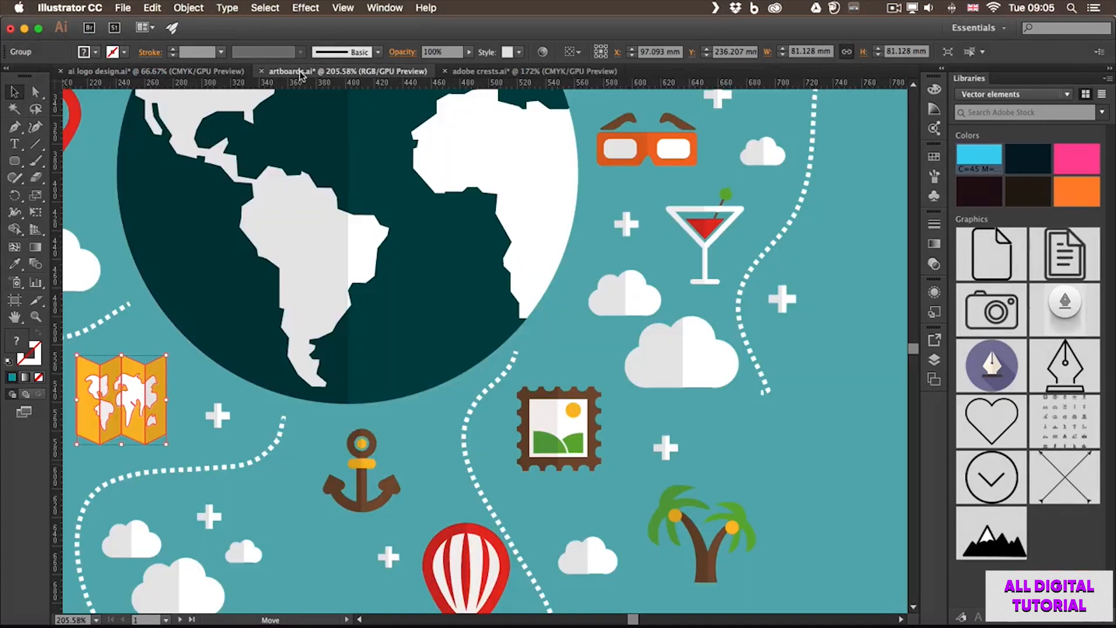
Toggle the artboards document between Outline mode and GPU Preview several times, finishing in GPU Preview
left_click(348, 12)
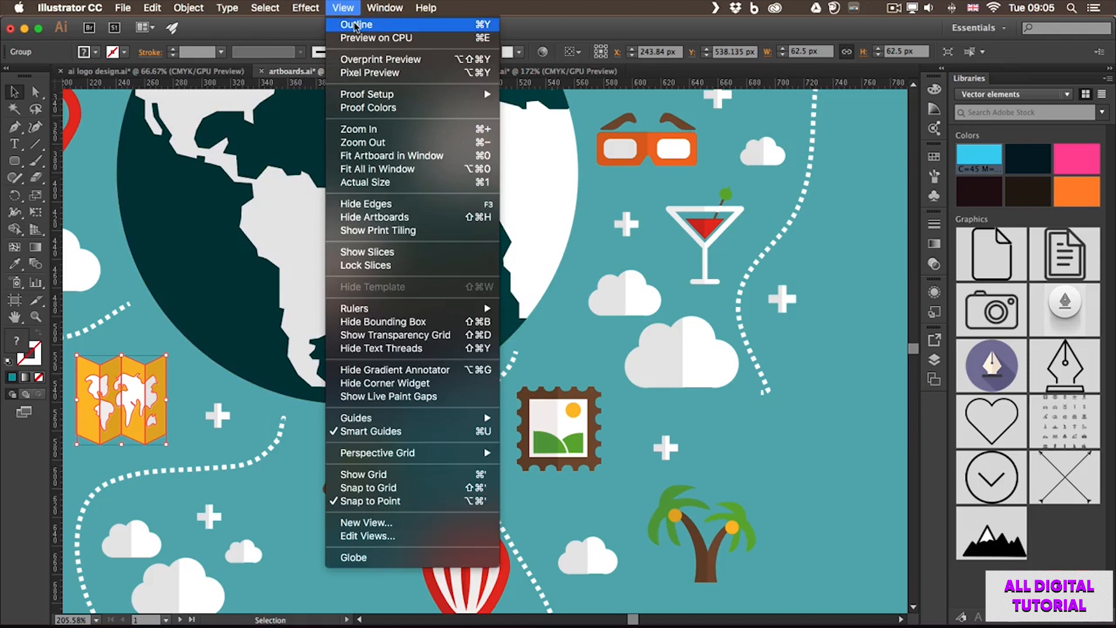
left_click(356, 26)
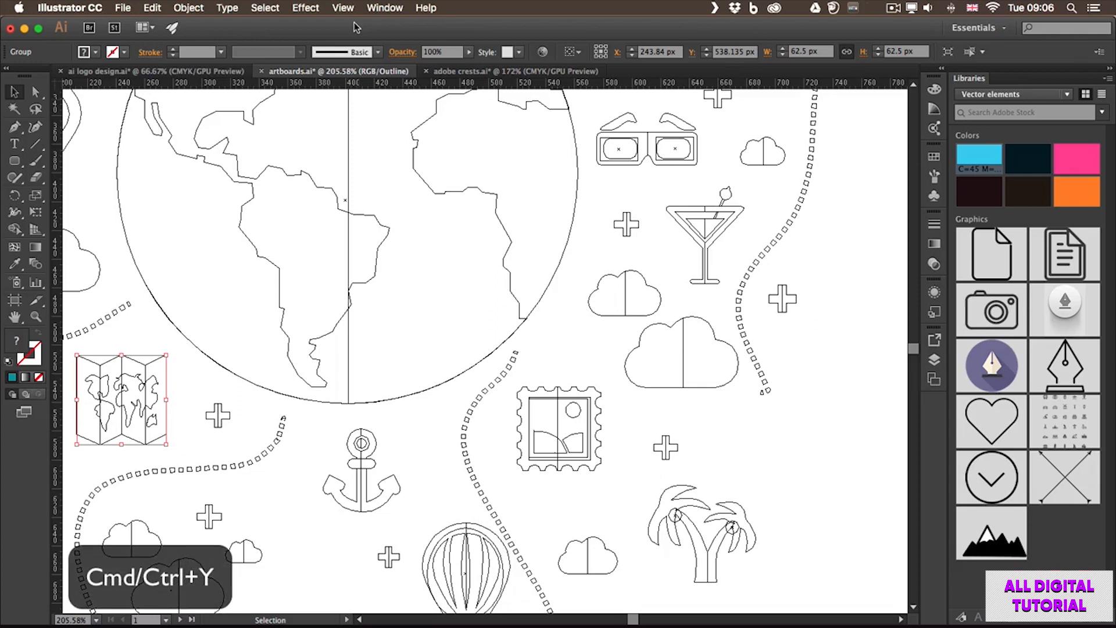
key("ctrl+y")
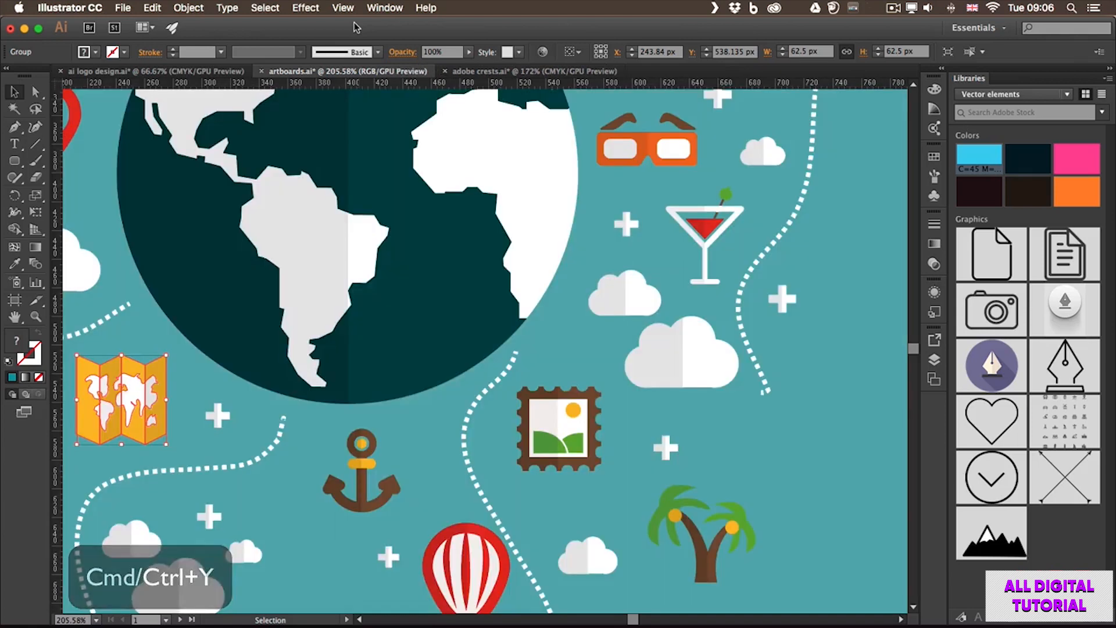
key("super+y")
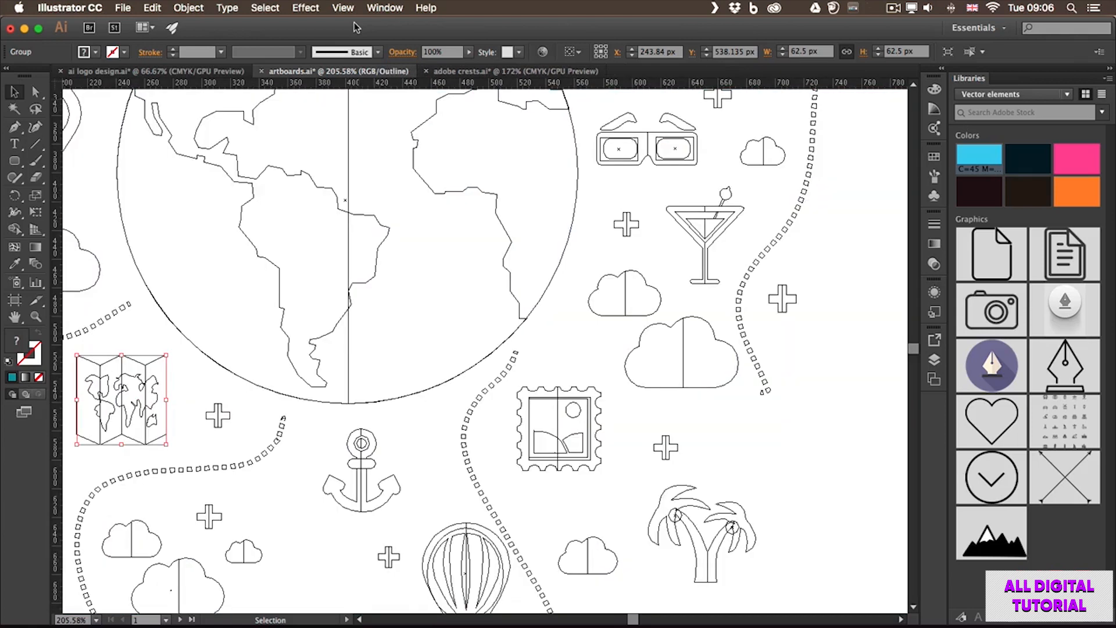
key("super+y")
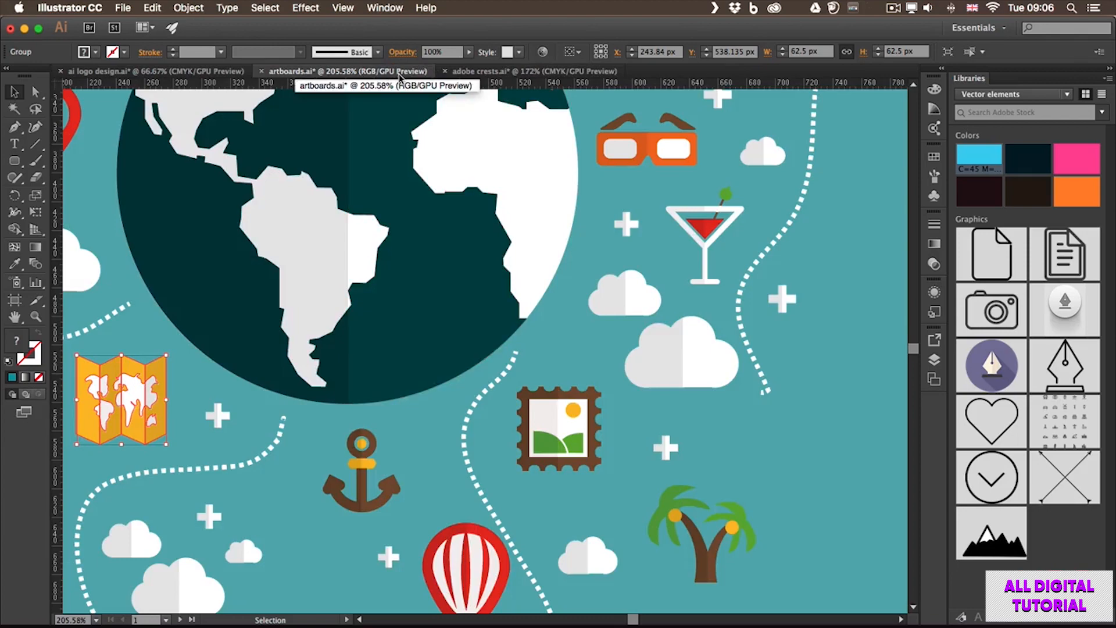
key("super+y")
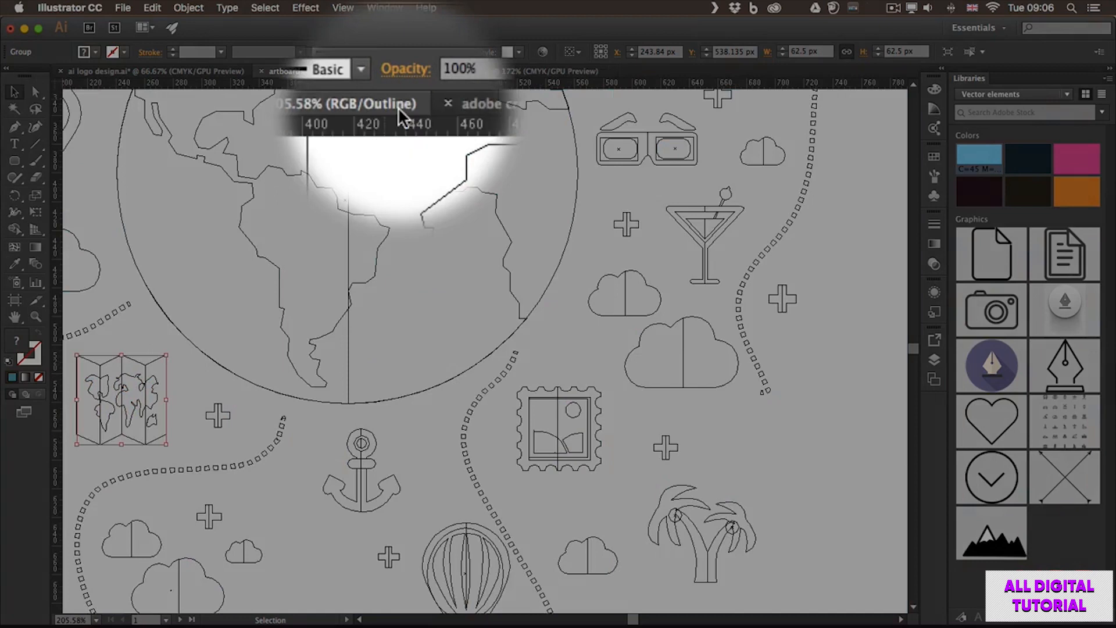
key("super+y")
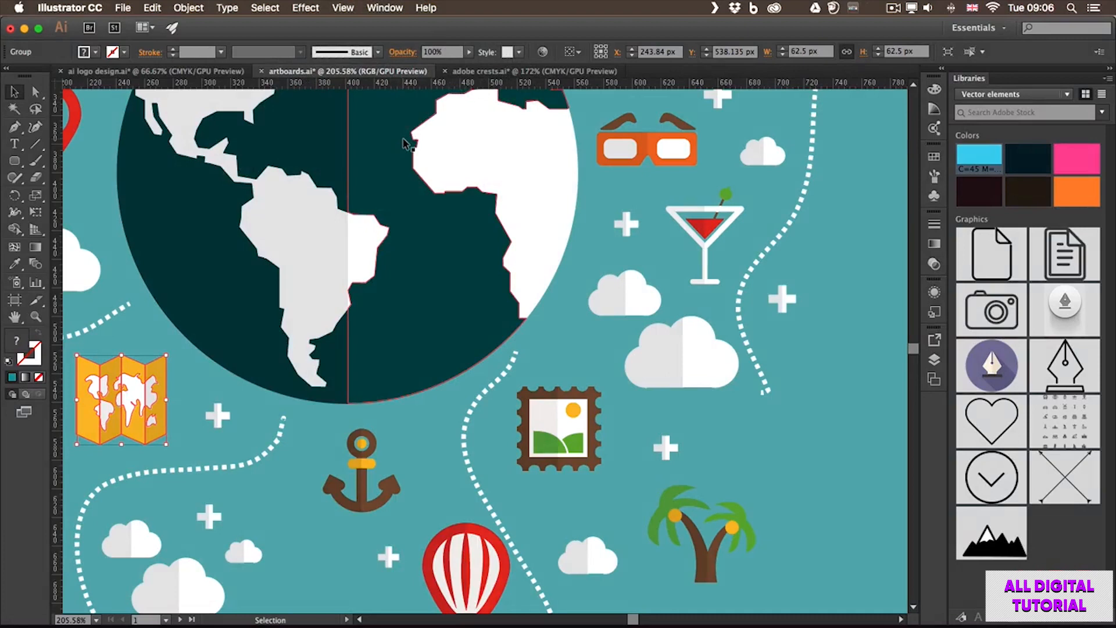
Preview the artwork on the CPU and return to GPU Preview, and fit the globe artboard in the window
left_click(343, 7)
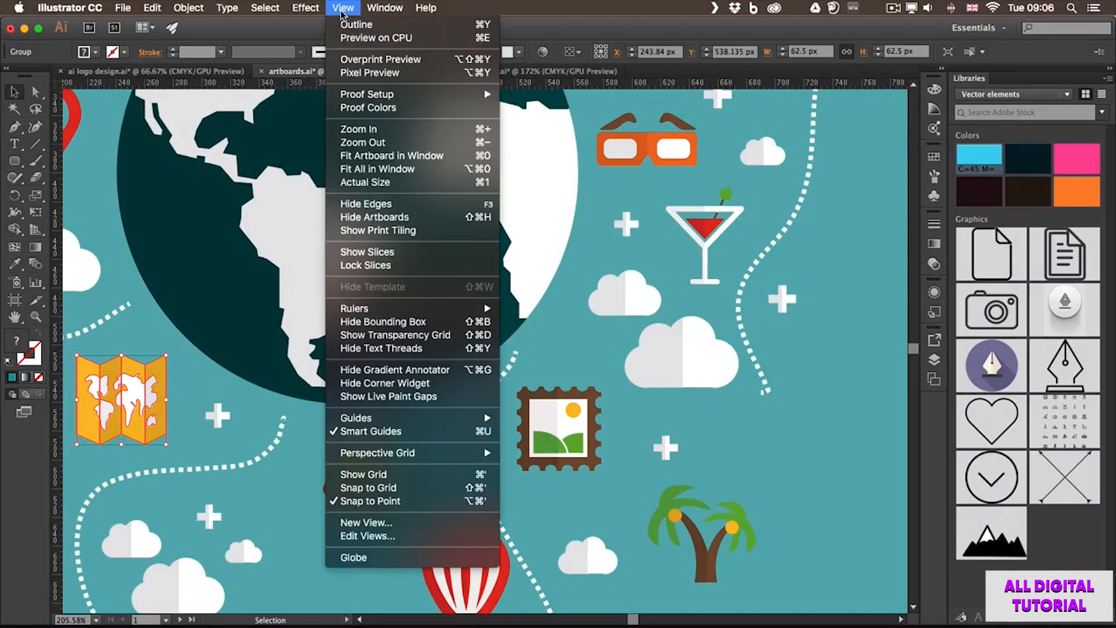
left_click(384, 38)
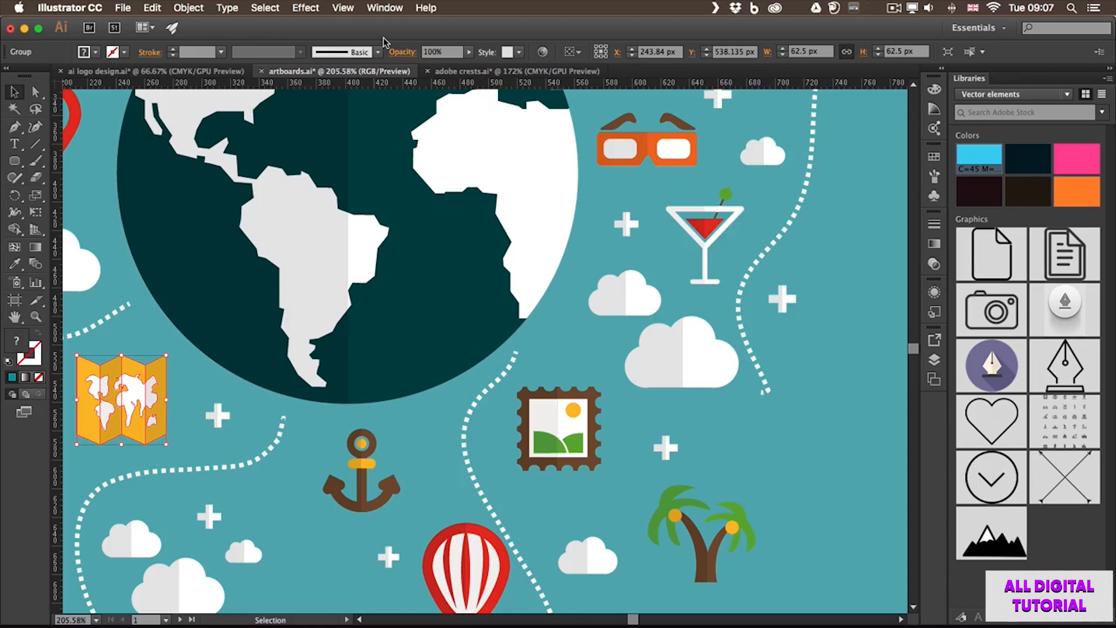
key("super+e")
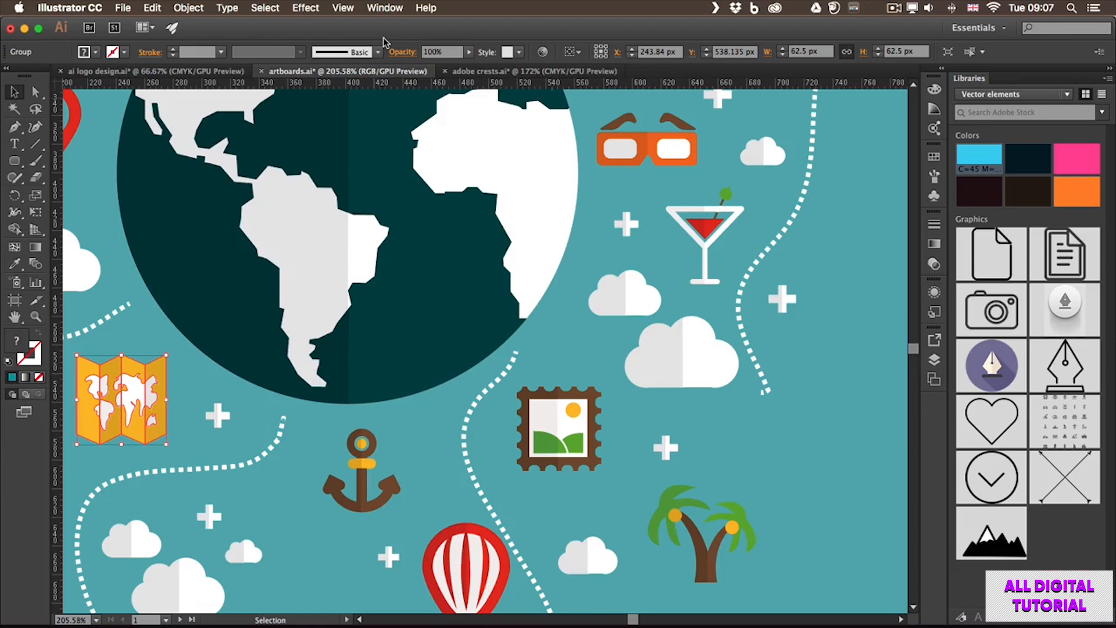
key("super+0")
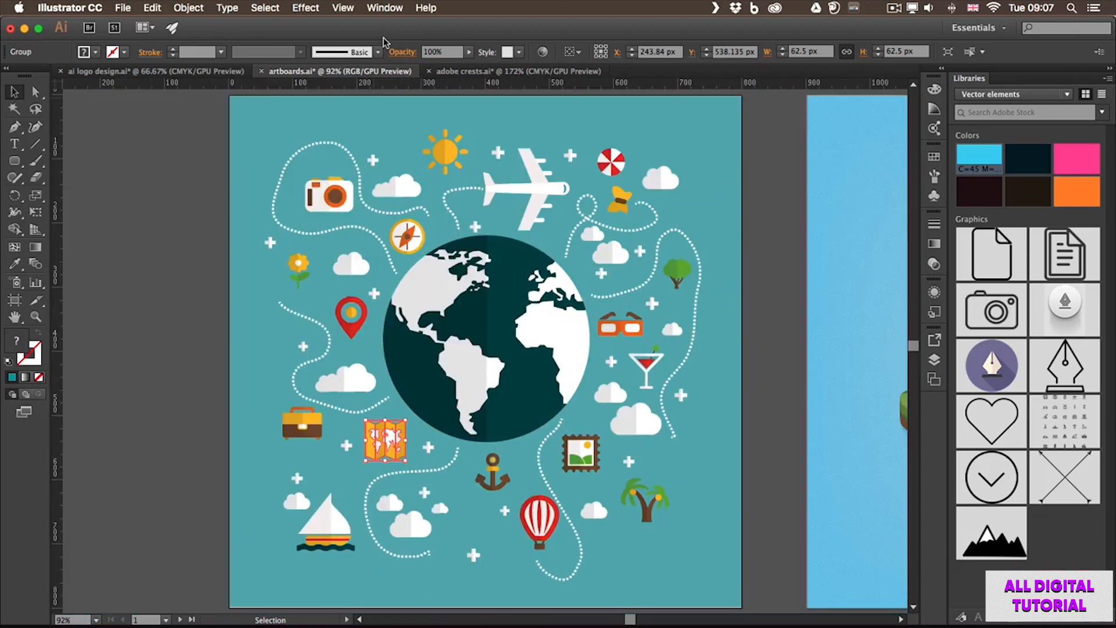